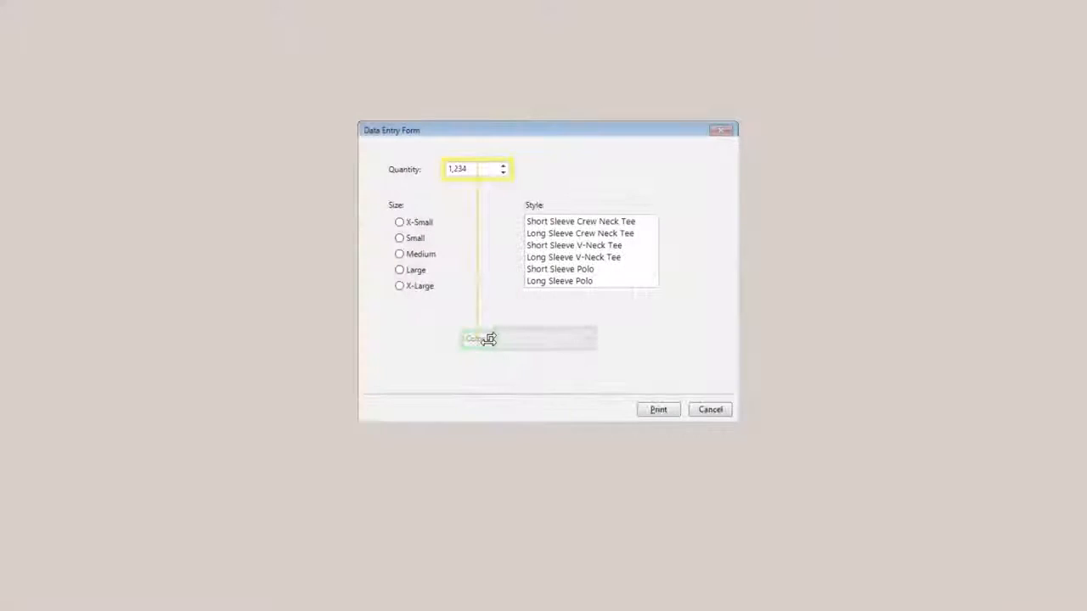
Step: Move the Color dropdown list to the area below the Size options on the data entry form
{"action": "left_click", "coordinate": [484, 337]}
{"action": "left_click_drag", "start_coordinate": [518, 329], "coordinate": [440, 328]}
Step: Enter White, Black and Navy as the display texts of the Color dropdown list's items
{"action": "right_click", "coordinate": [450, 338]}
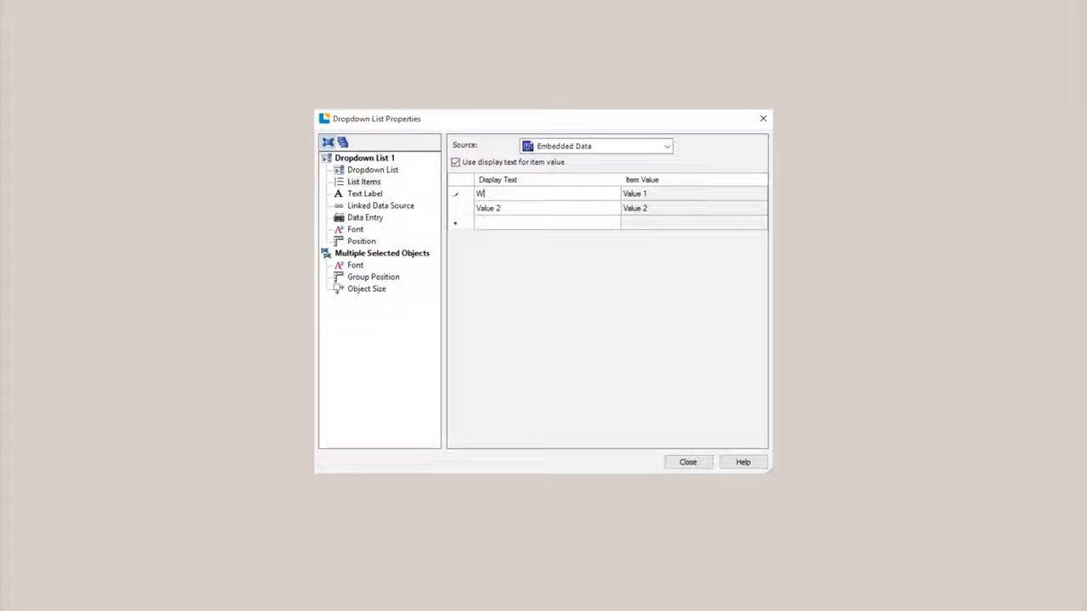
{"action": "type", "text": "hite"}
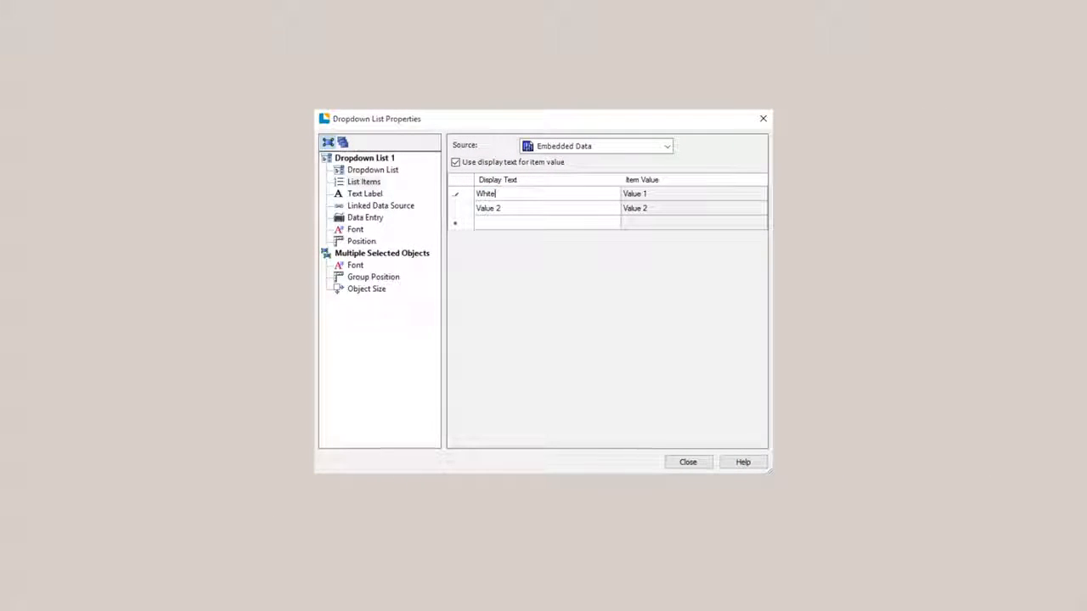
{"action": "key", "text": "Return"}
{"action": "type", "text": "Black"}
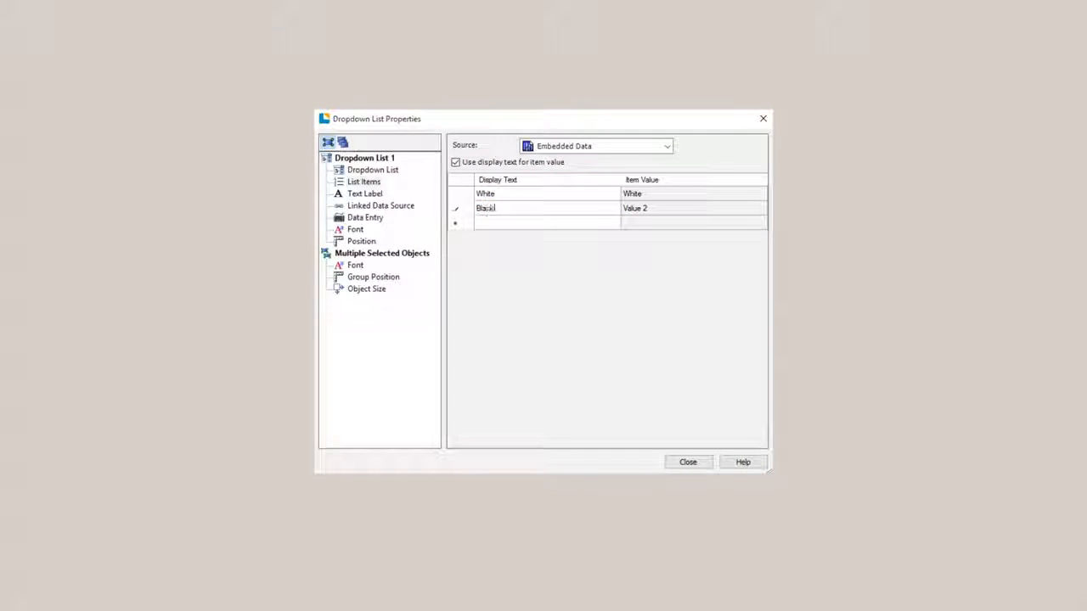
{"action": "key", "text": "Return"}
{"action": "type", "text": "Nav"}
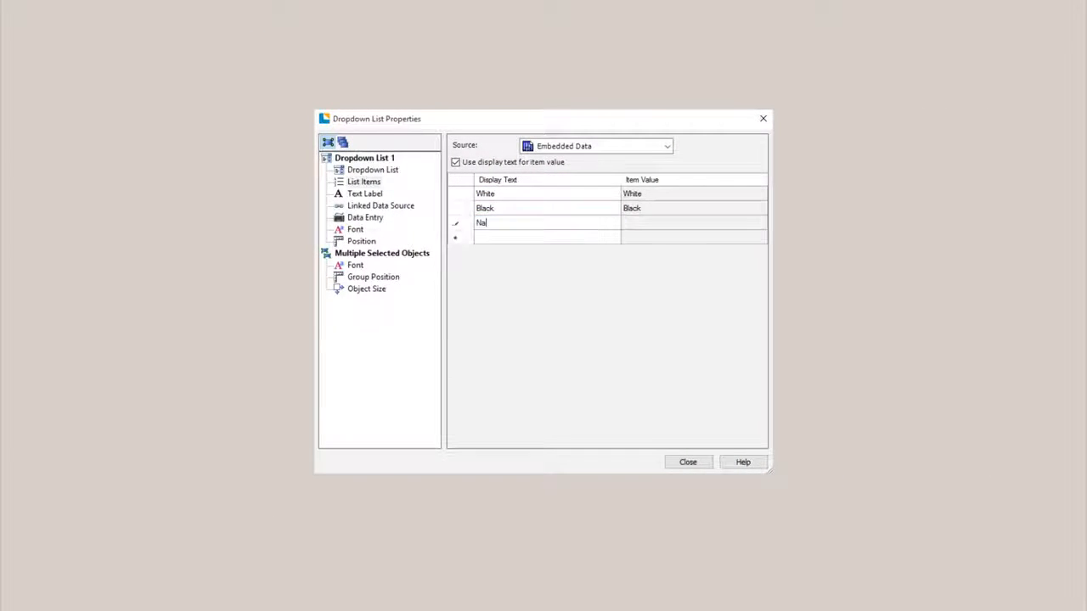
{"action": "type", "text": "y"}
{"action": "key", "text": "Return"}
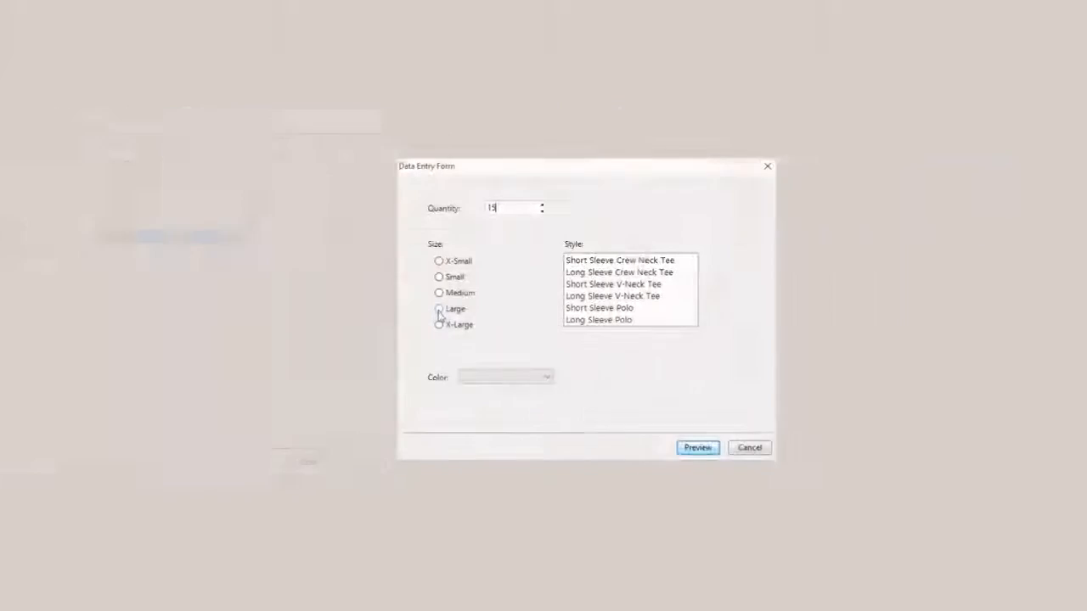
Step: Choose size Large, style Short Sleeve Polo and a color from the dropdown in the data entry form
{"action": "left_click", "coordinate": [408, 314]}
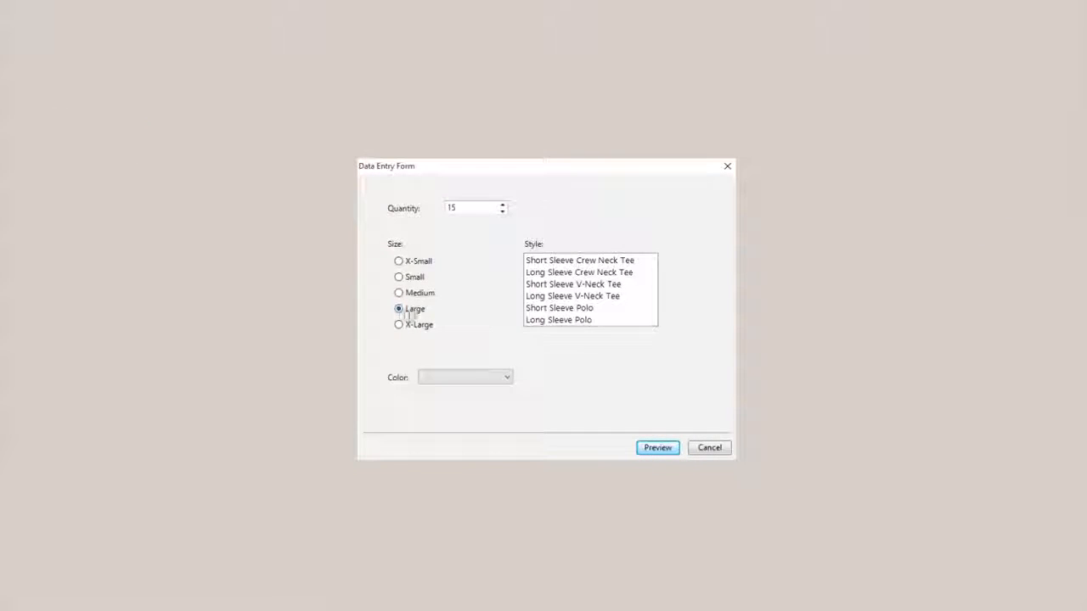
{"action": "left_click", "coordinate": [546, 309]}
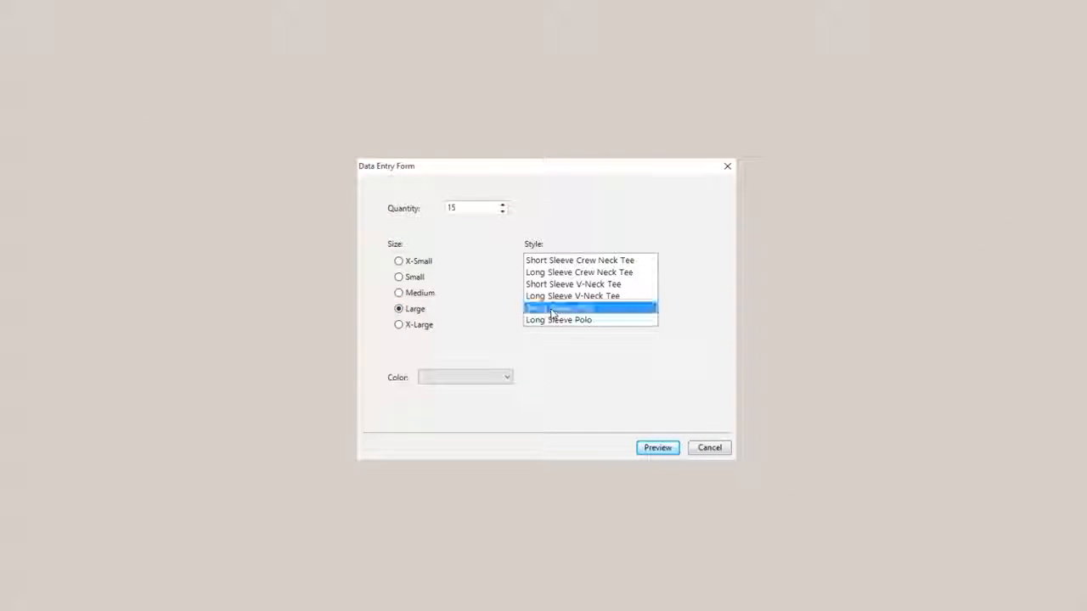
{"action": "left_click", "coordinate": [507, 377]}
{"action": "left_click", "coordinate": [485, 429]}
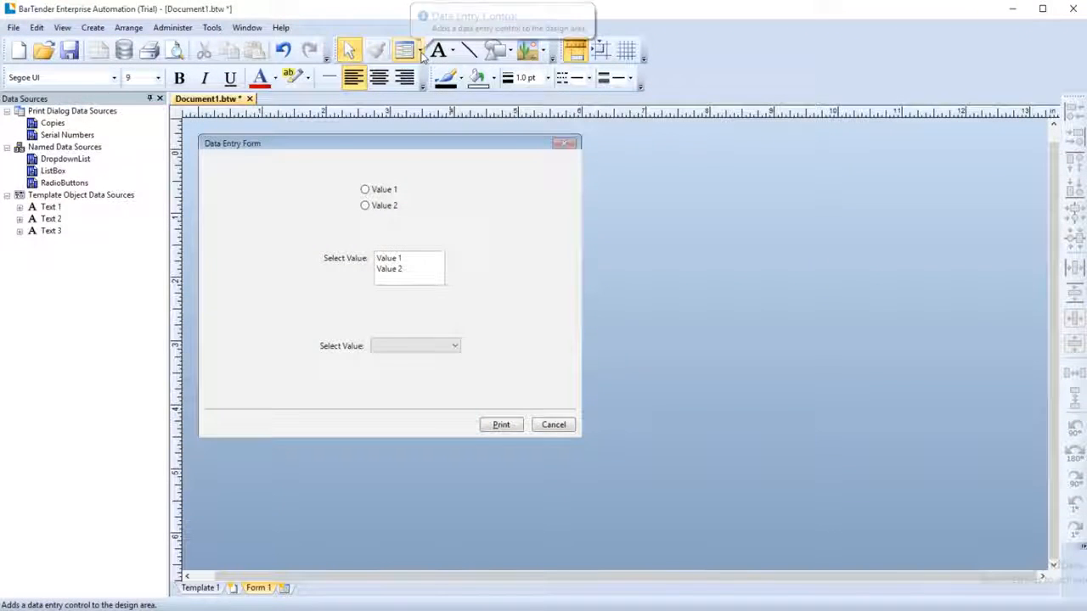
{"action": "left_click", "coordinate": [419, 52]}
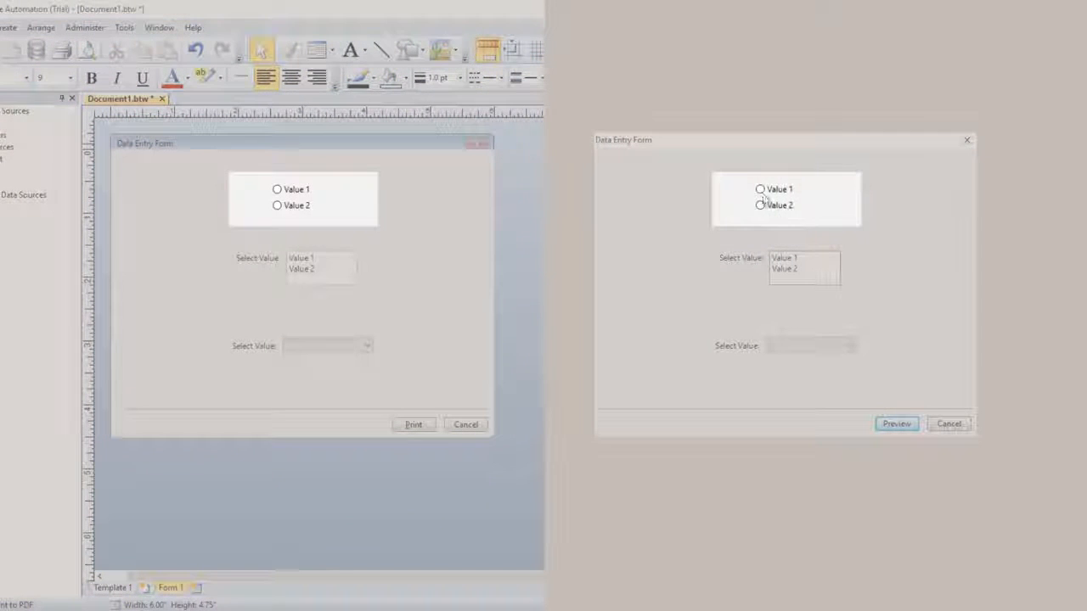
Step: In the running data entry form, choose Value 2 in the radio button list, the list box and the dropdown list
{"action": "left_click", "coordinate": [760, 207]}
{"action": "left_click", "coordinate": [801, 260]}
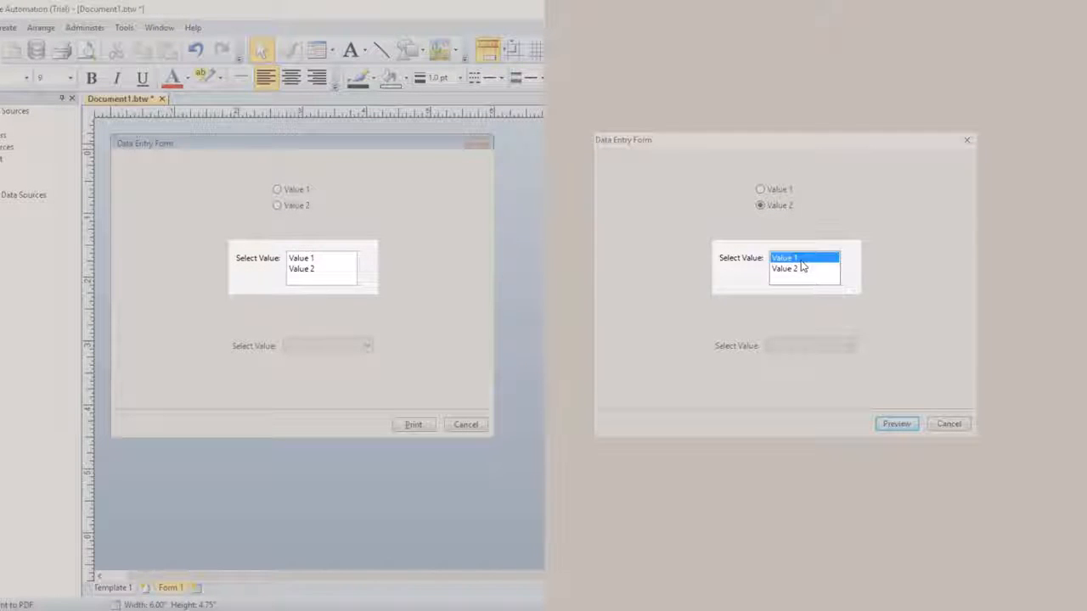
{"action": "left_click", "coordinate": [811, 269]}
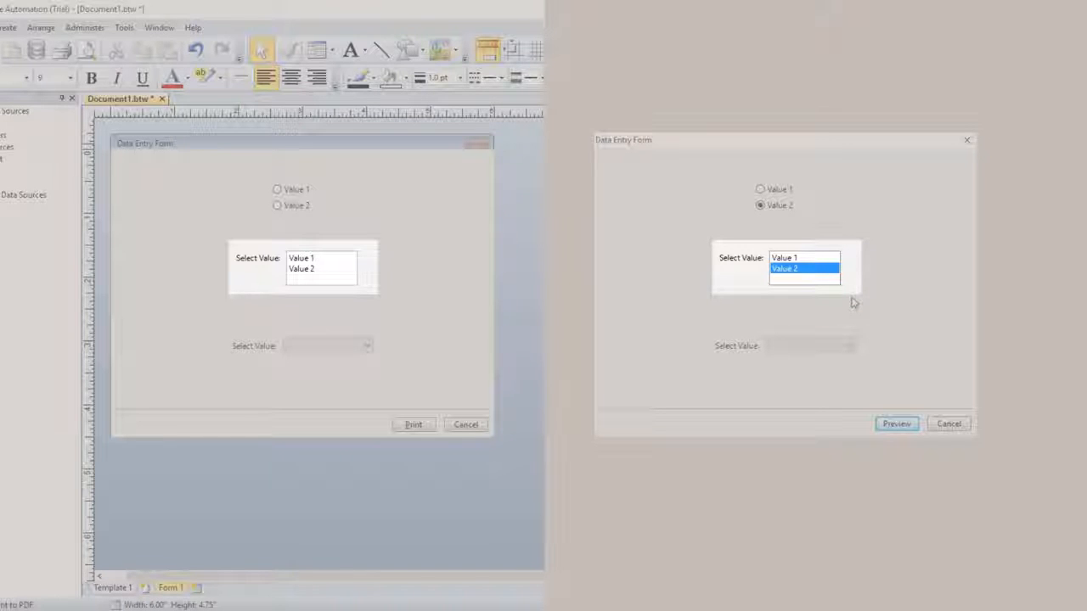
{"action": "left_click", "coordinate": [850, 347]}
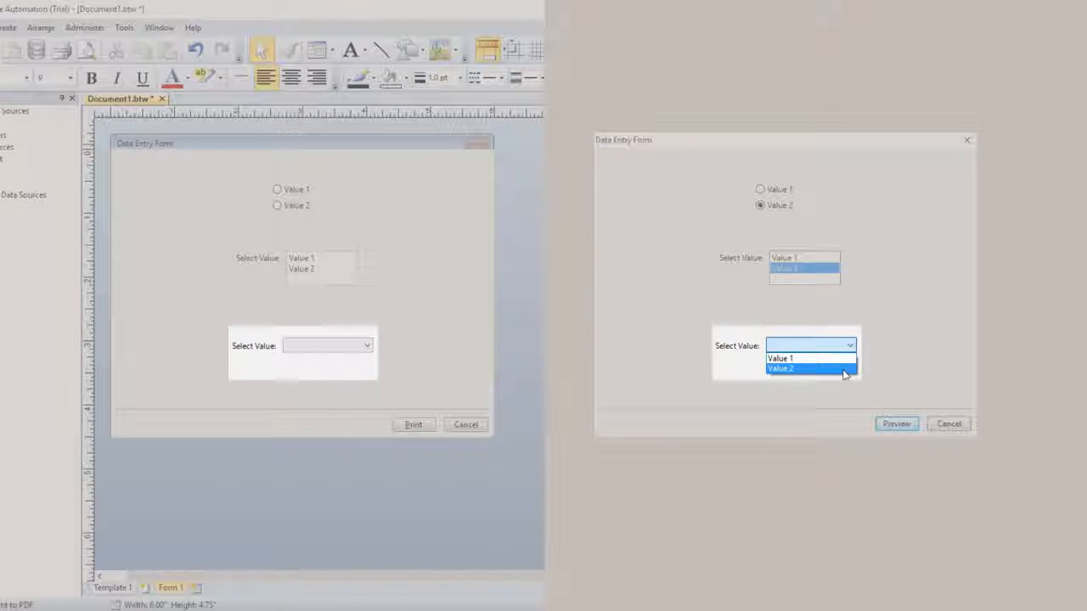
{"action": "left_click", "coordinate": [843, 371]}
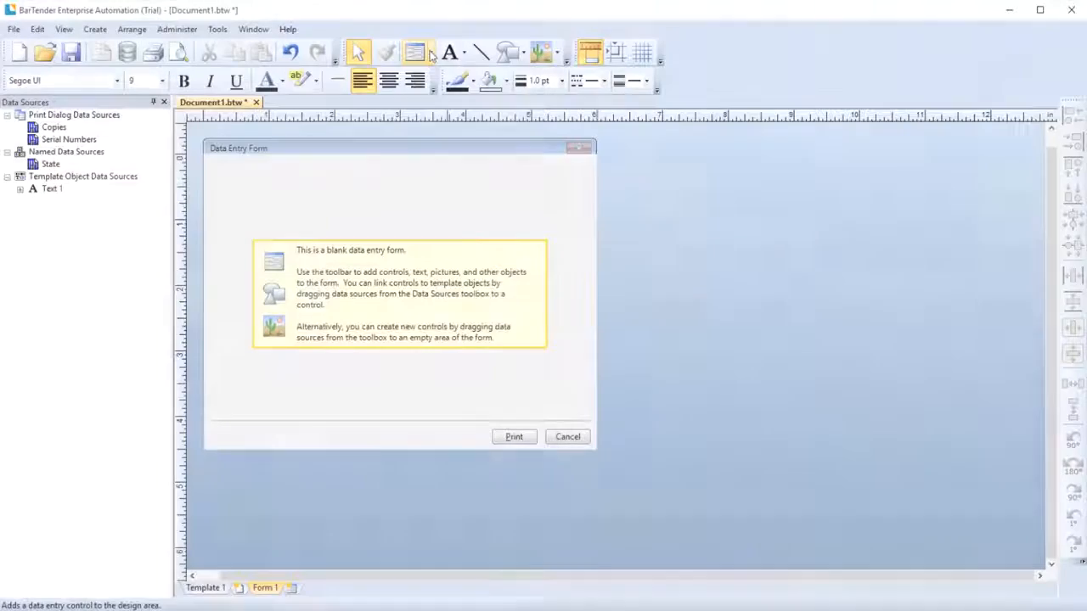
Step: Add a Dropdown List control to the middle of the blank data entry form
{"action": "left_click", "coordinate": [419, 52]}
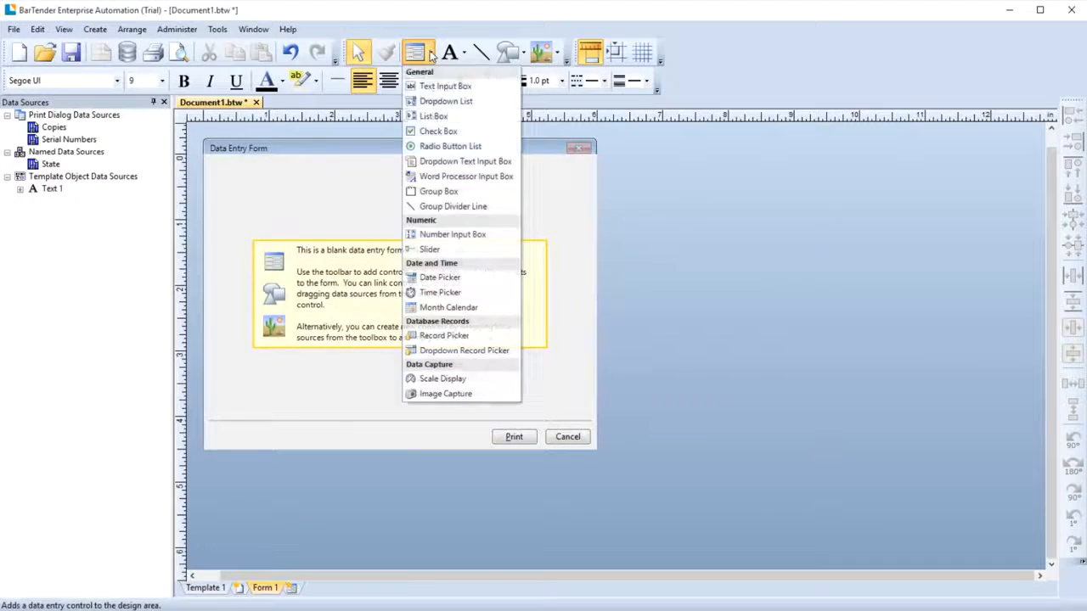
{"action": "left_click", "coordinate": [437, 101]}
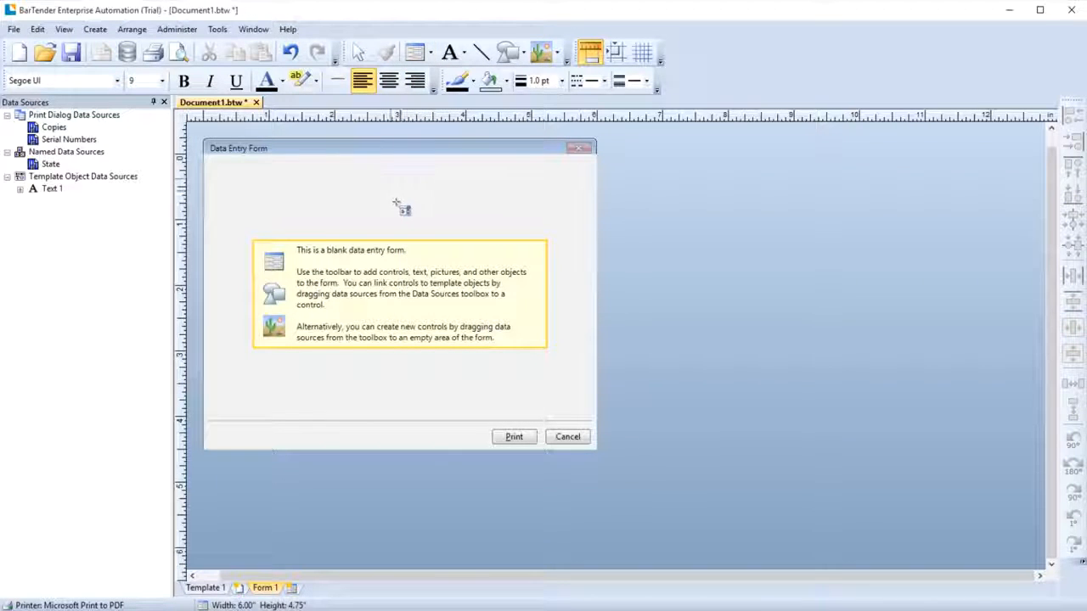
{"action": "left_click", "coordinate": [391, 287]}
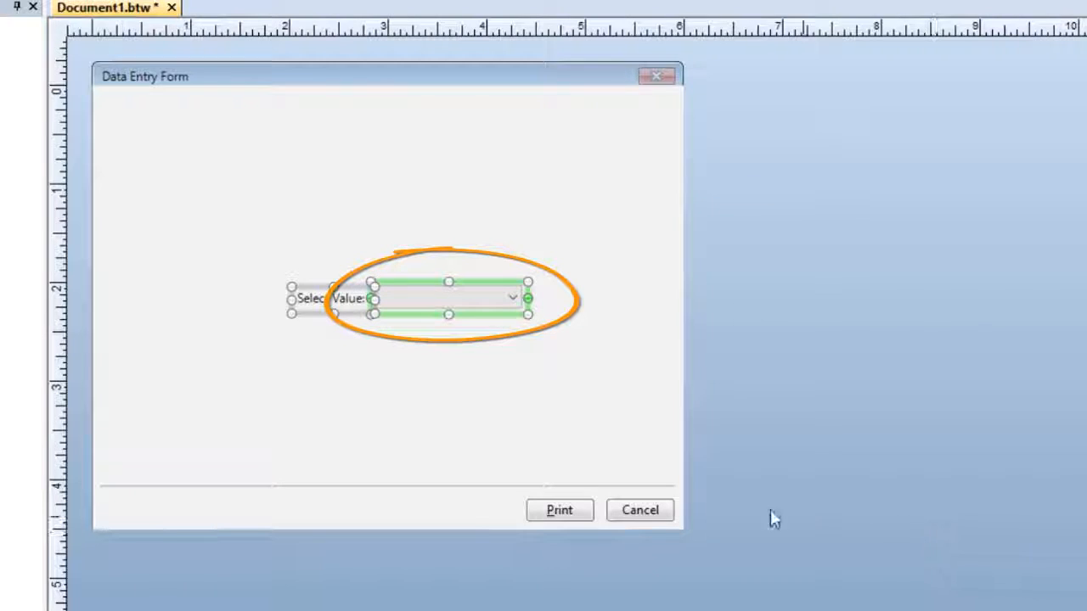
Step: In the new dropdown list's item properties, replace the two default display texts with Alabama and Alaska
{"action": "right_click", "coordinate": [418, 298]}
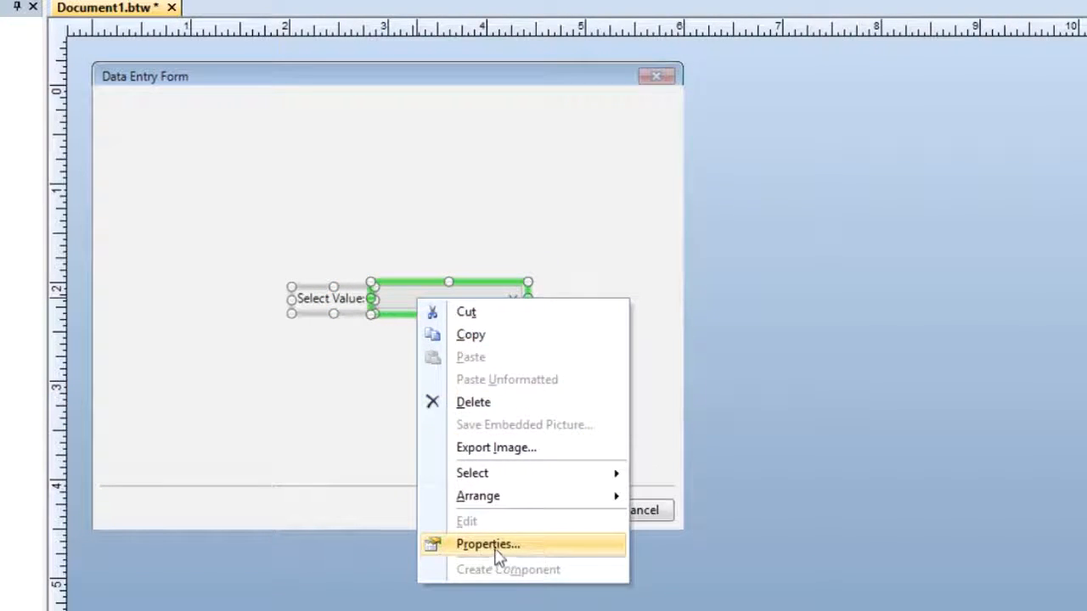
{"action": "left_click", "coordinate": [480, 547]}
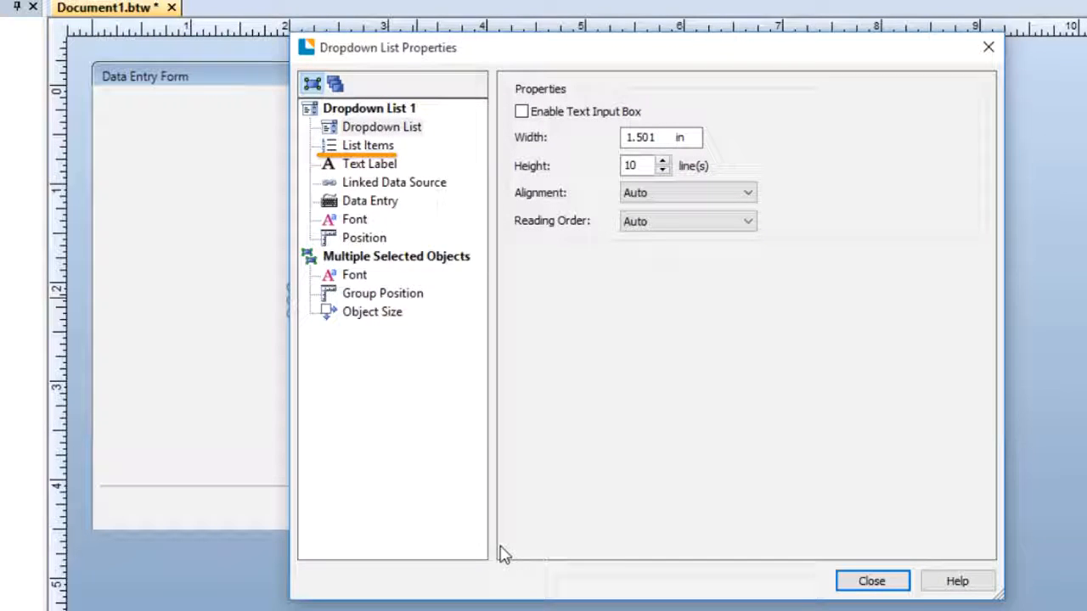
{"action": "left_click", "coordinate": [382, 146]}
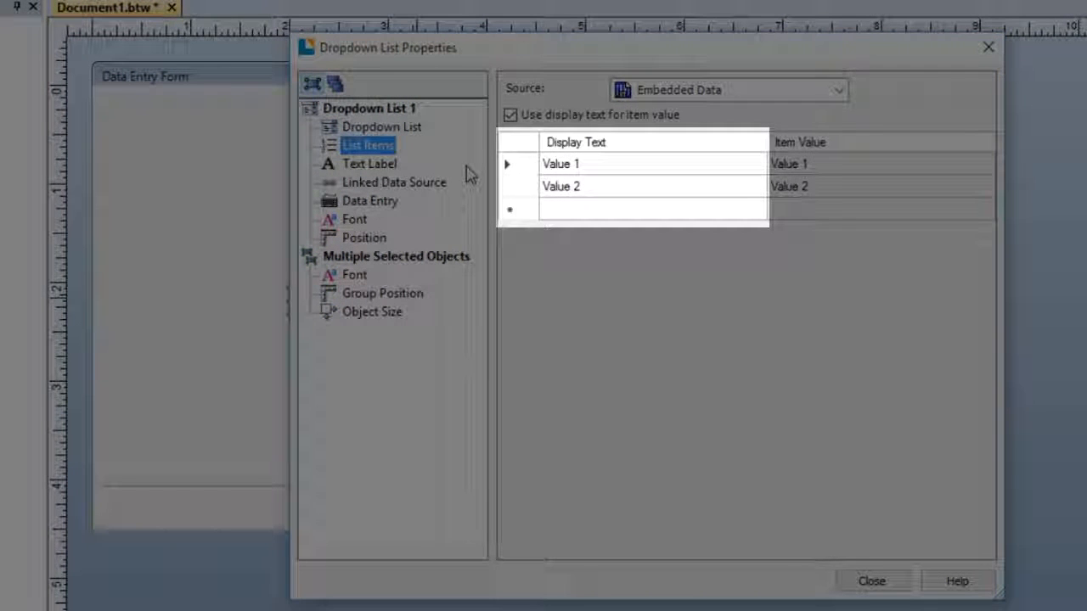
{"action": "left_click", "coordinate": [556, 164]}
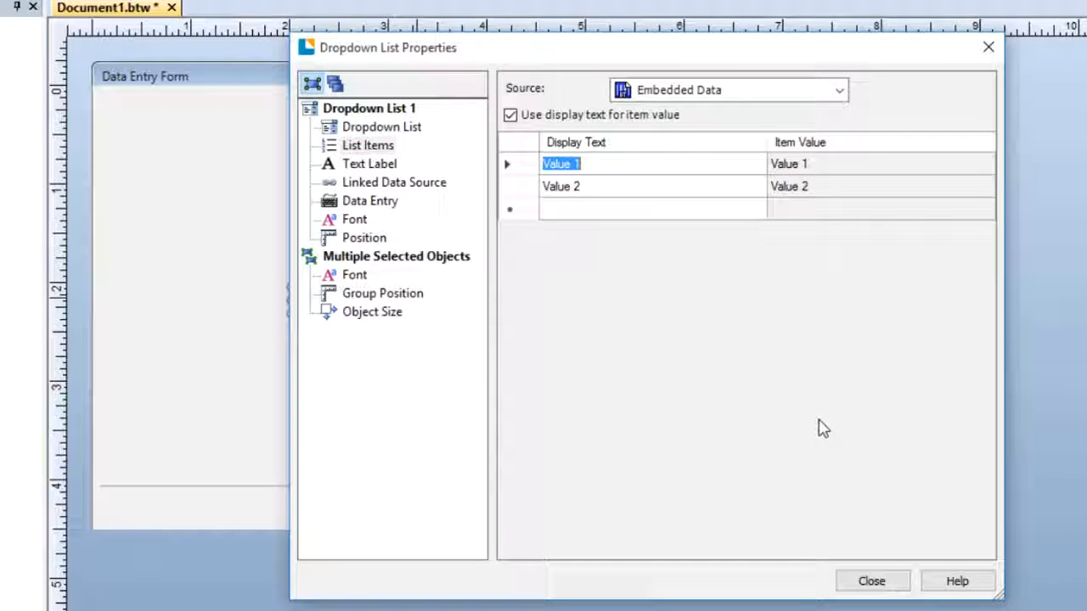
{"action": "type", "text": "Ala"}
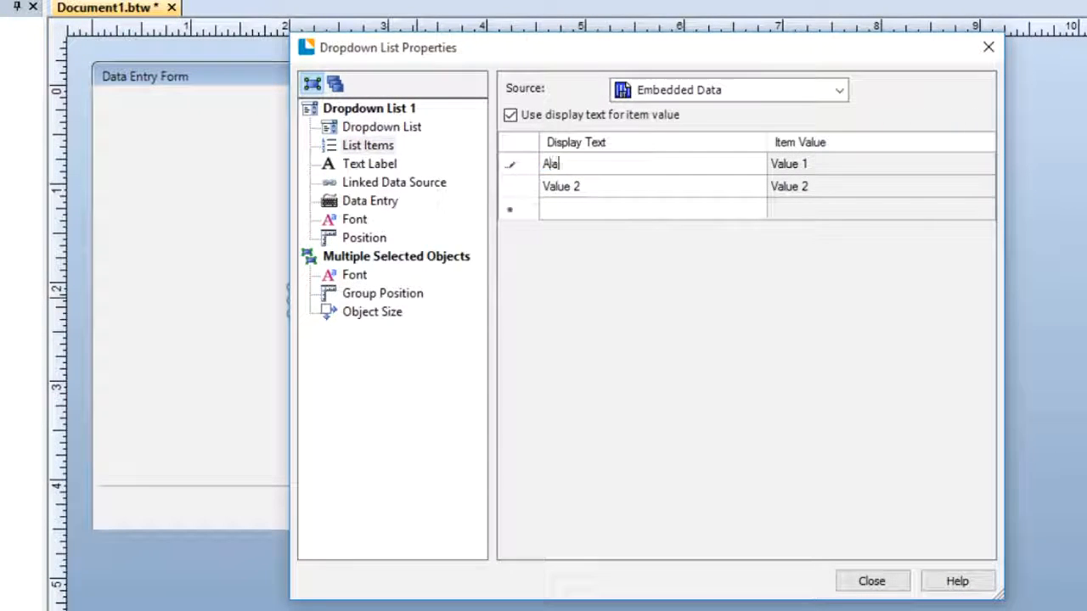
{"action": "type", "text": "bama"}
{"action": "key", "text": "Down"}
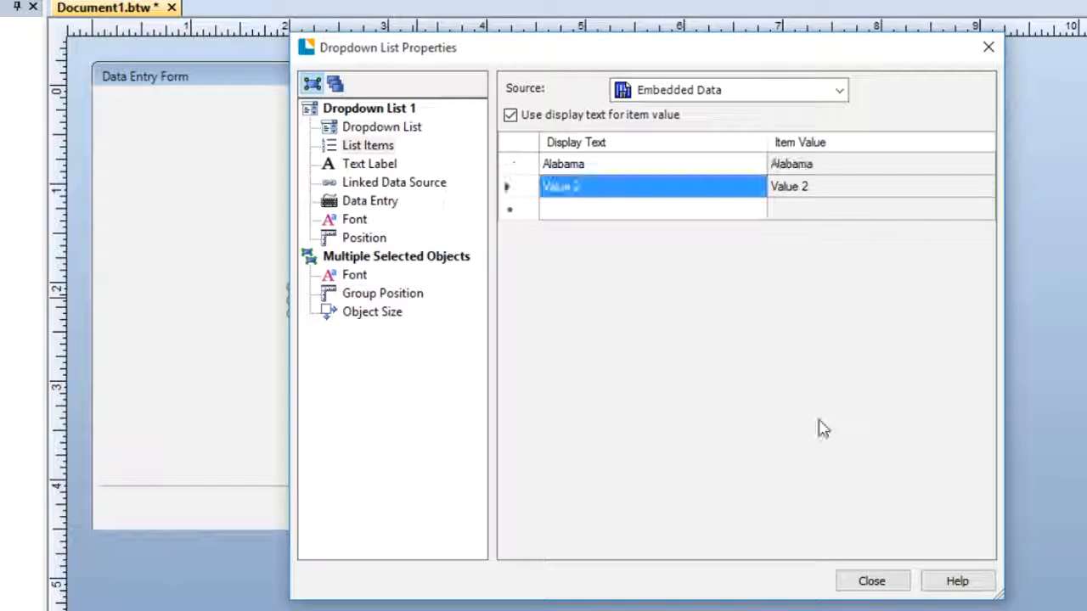
{"action": "type", "text": "Alaska"}
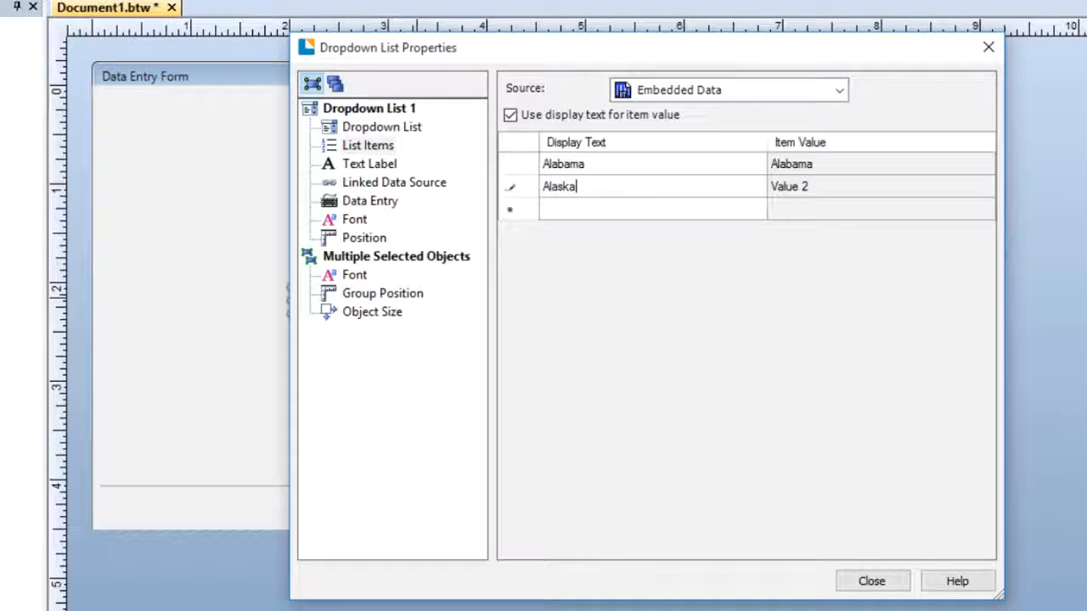
{"action": "key", "text": "Down"}
Step: Add Arizona, Arkansas and California as further display texts to the dropdown's list items
{"action": "type", "text": "Ar"}
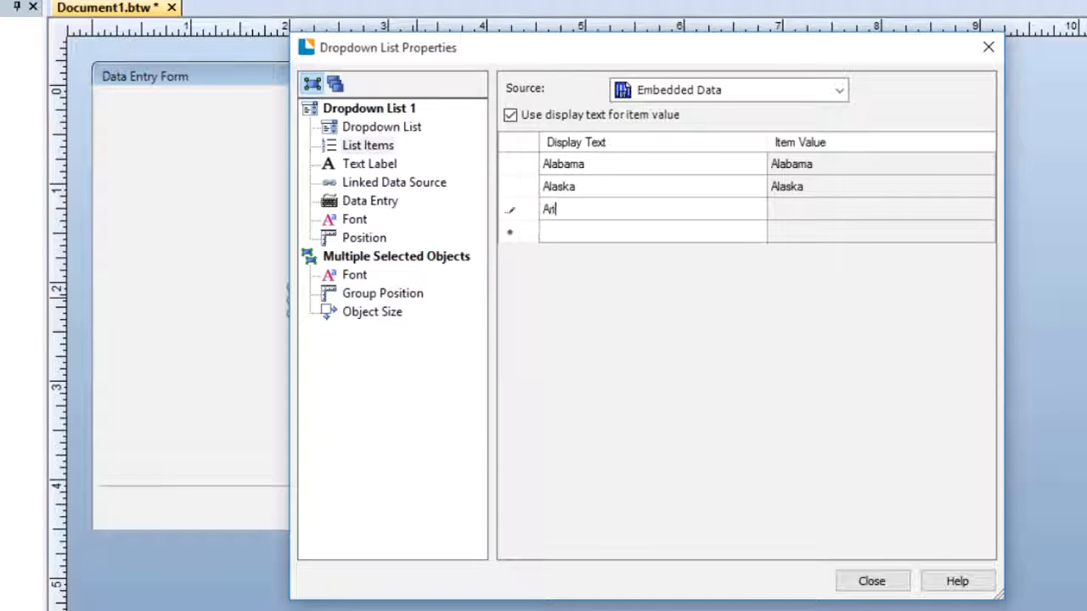
{"action": "type", "text": "izona"}
{"action": "key", "text": "Down"}
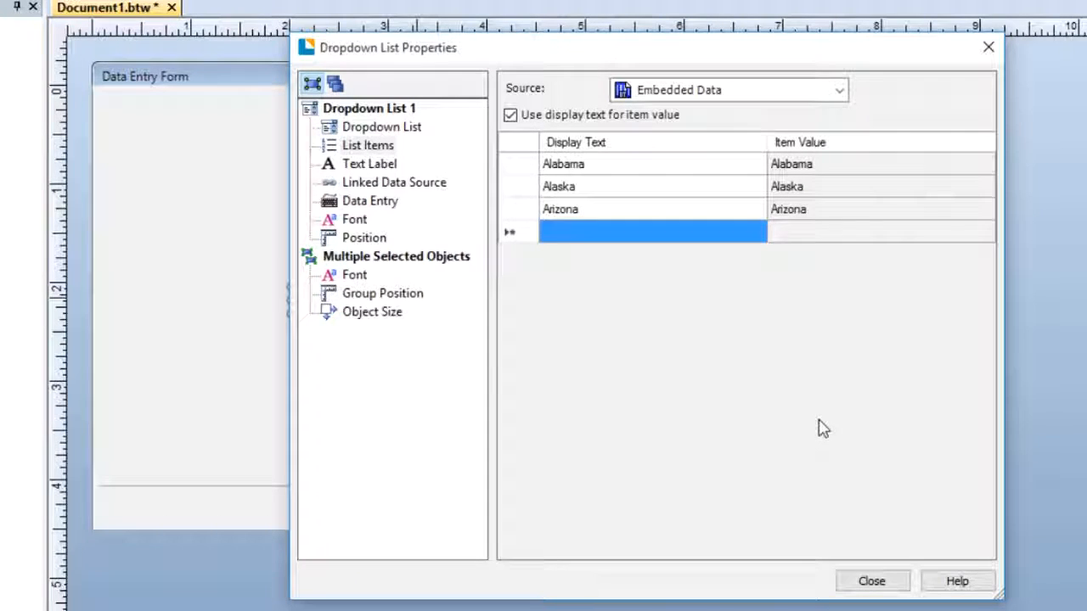
{"action": "type", "text": "Arkansas"}
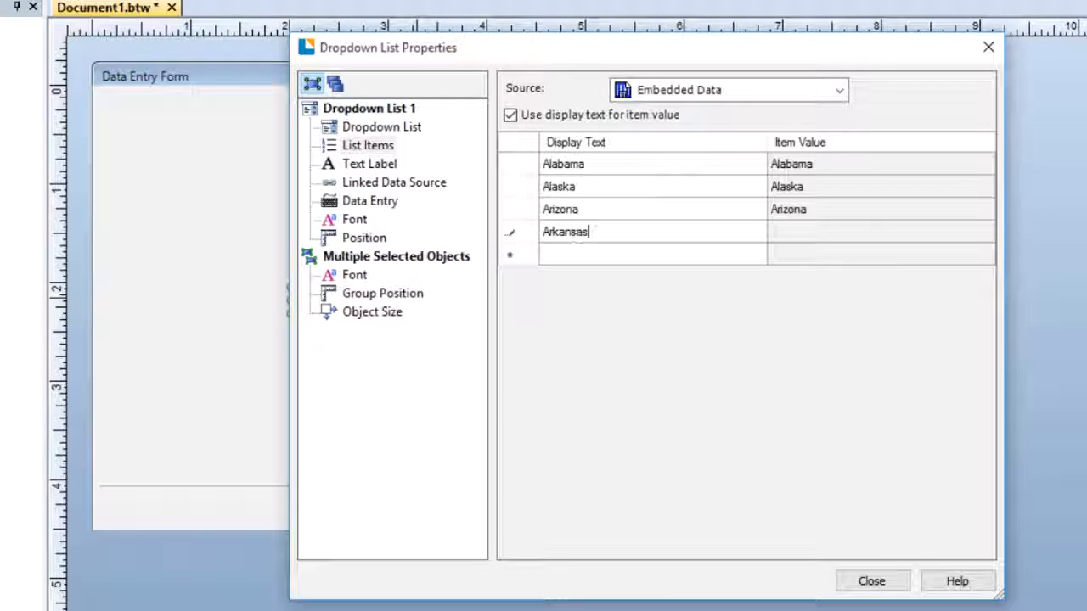
{"action": "key", "text": "Down"}
{"action": "type", "text": "Ca"}
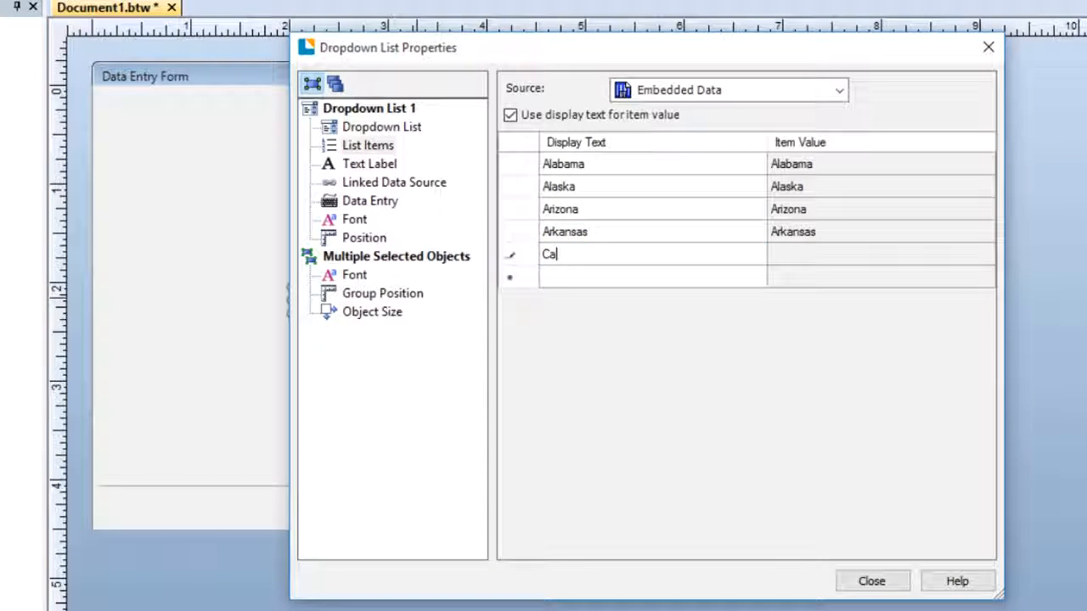
{"action": "type", "text": "lifornia"}
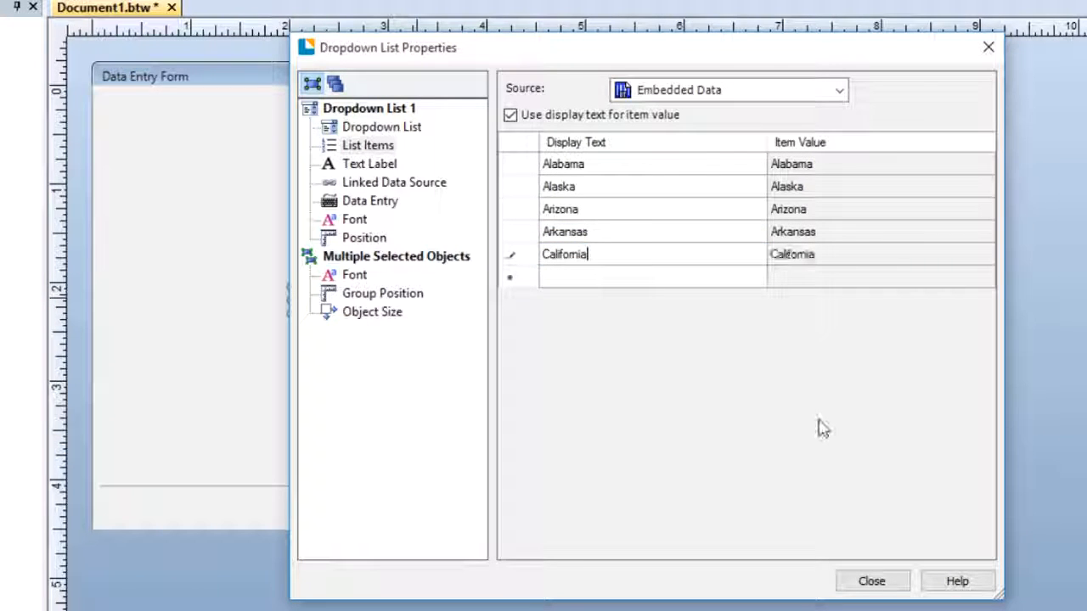
{"action": "key", "text": "Down"}
Step: Add Colorado, Delaware and Florida to the end of the dropdown's list items
{"action": "type", "text": "Colorado"}
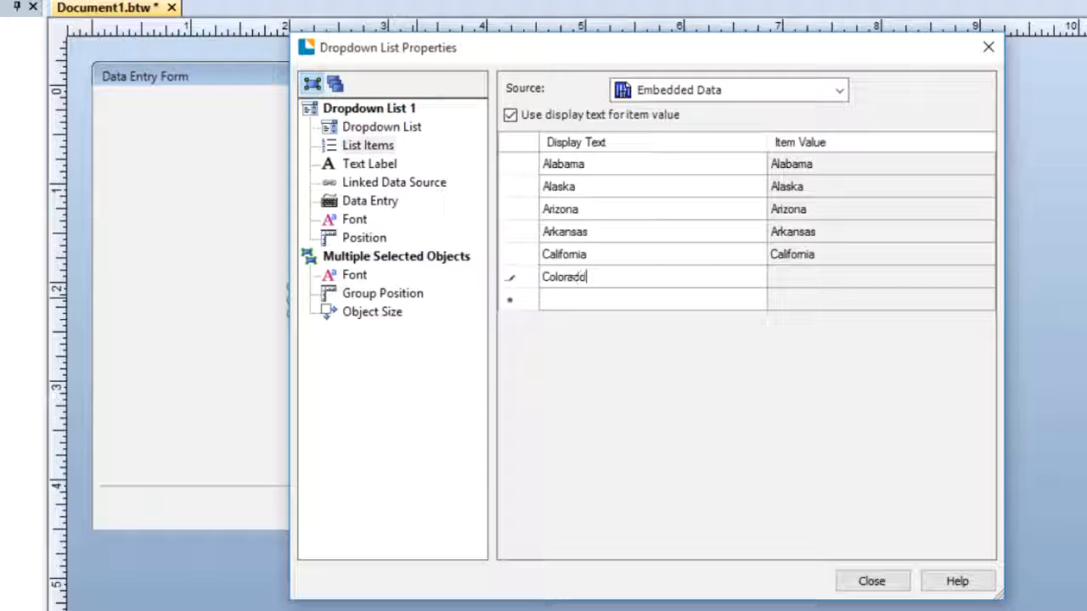
{"action": "key", "text": "Down"}
{"action": "type", "text": "D"}
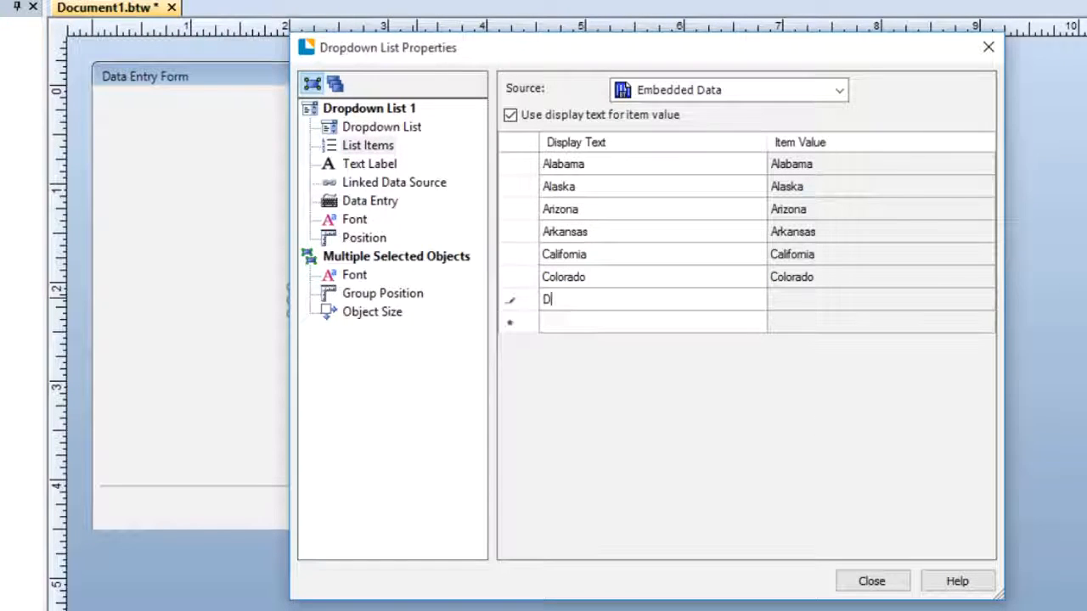
{"action": "type", "text": "elaware"}
{"action": "key", "text": "Down"}
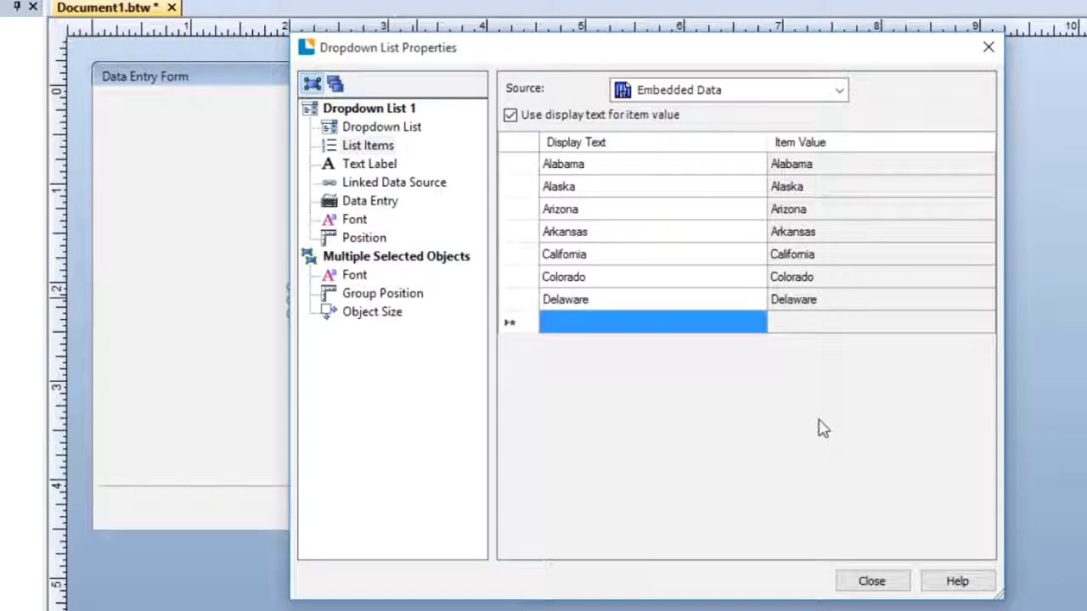
{"action": "type", "text": "Florida"}
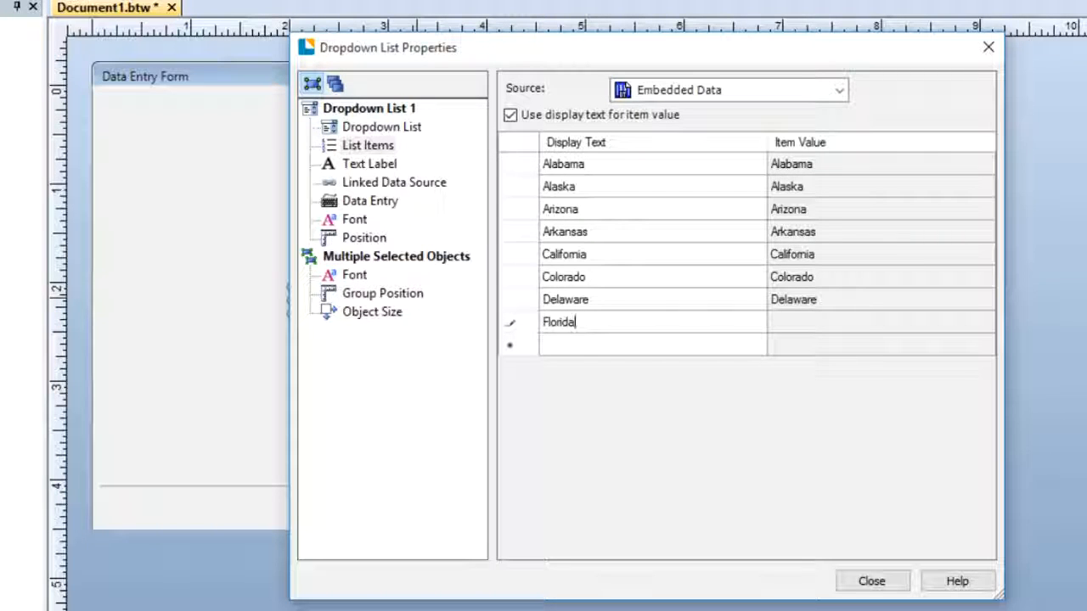
{"action": "key", "text": "Down"}
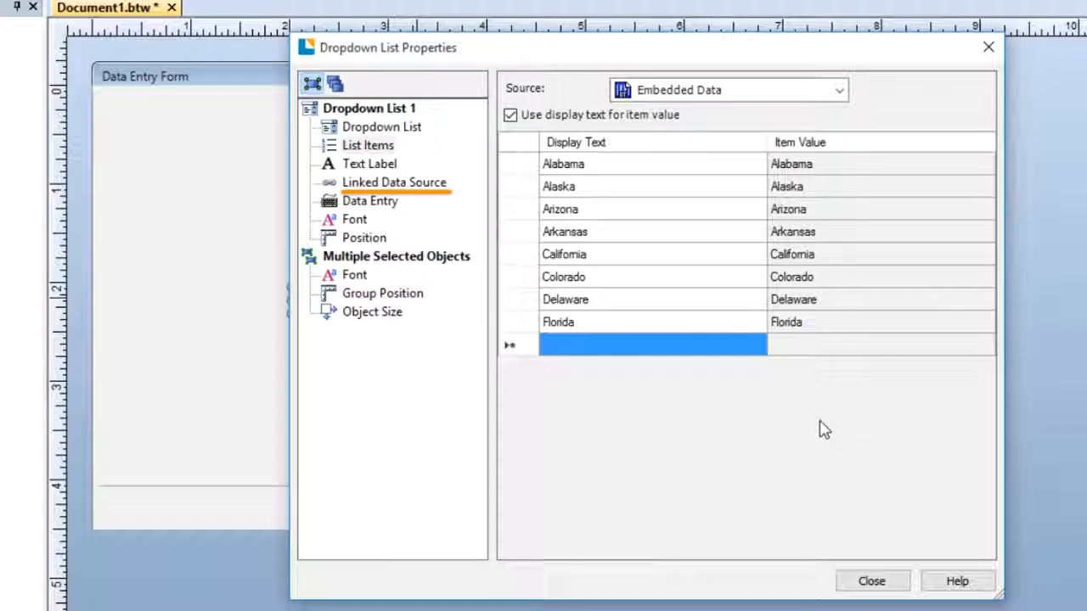
Step: Link the dropdown list to the named data source State
{"action": "left_click", "coordinate": [418, 186]}
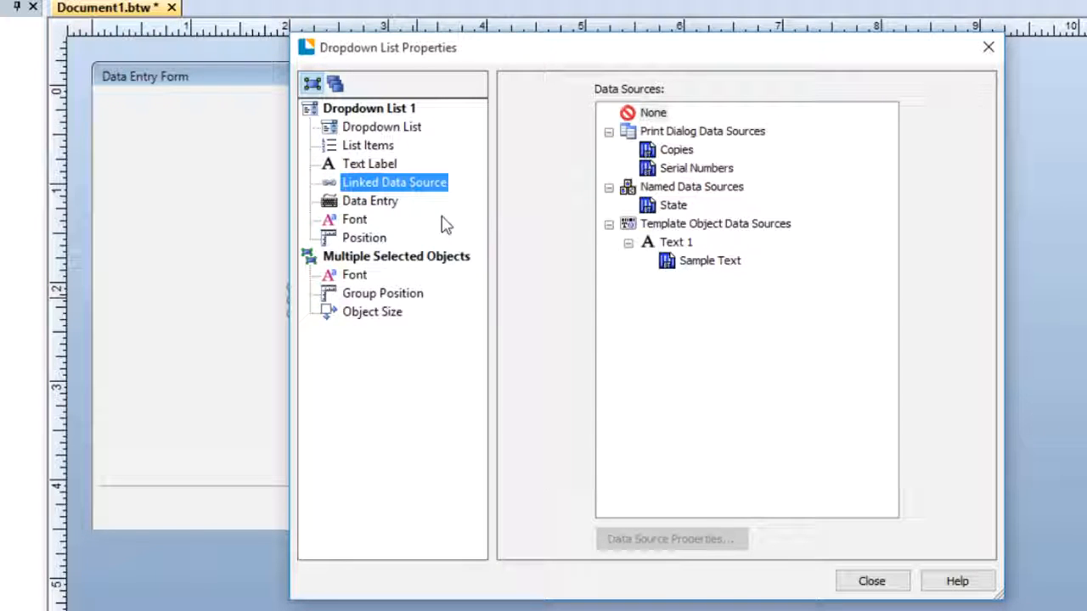
{"action": "left_click", "coordinate": [671, 205]}
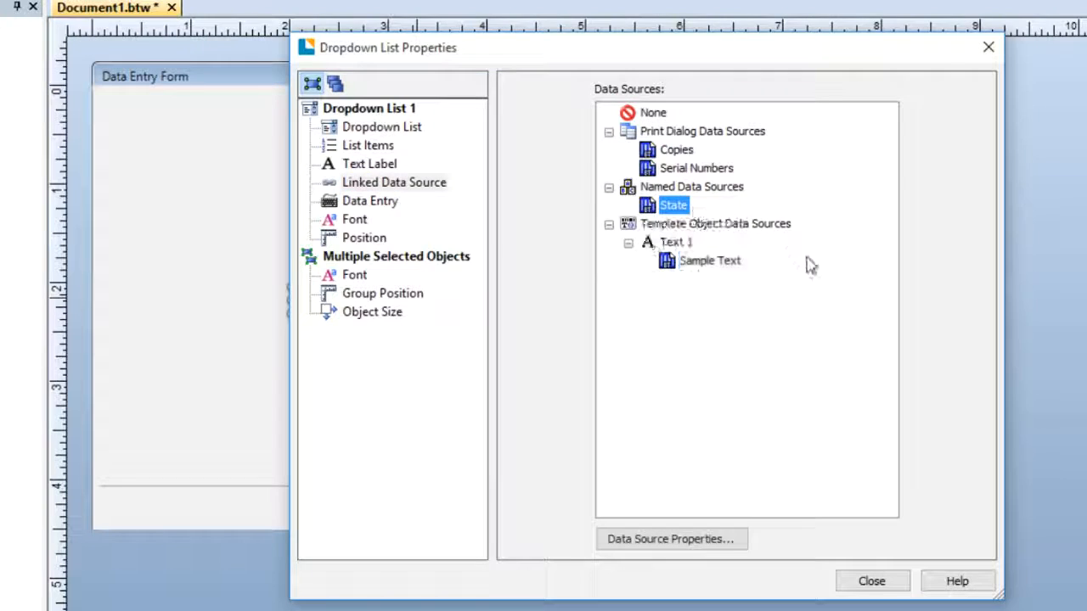
Step: Open a print preview of the data entry form, examine the dropdown's hand-entered state choices, and return to the form design
{"action": "left_click", "coordinate": [898, 584]}
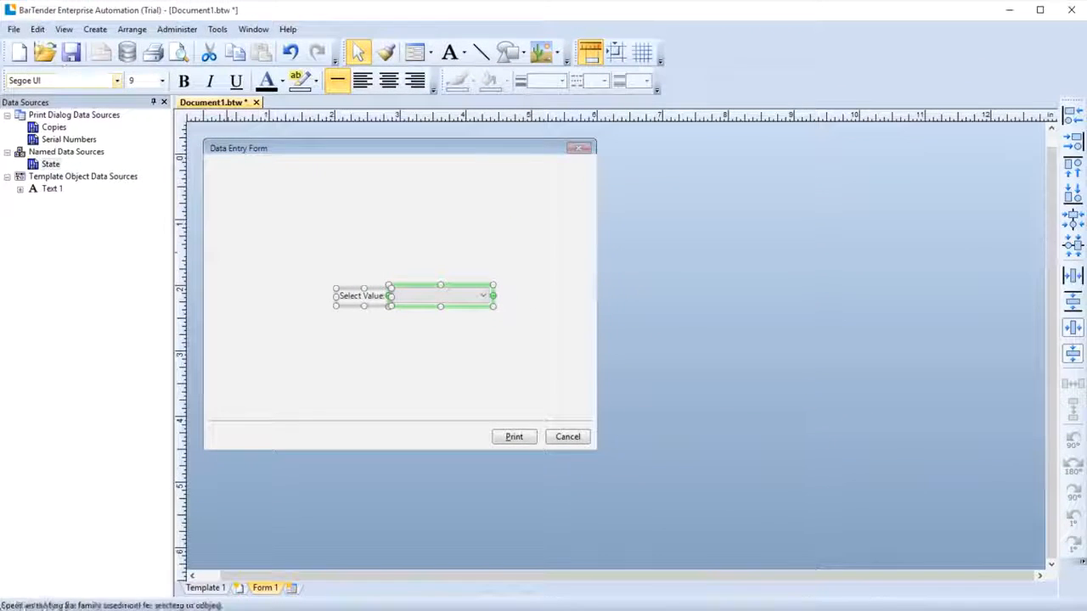
{"action": "left_click", "coordinate": [13, 29]}
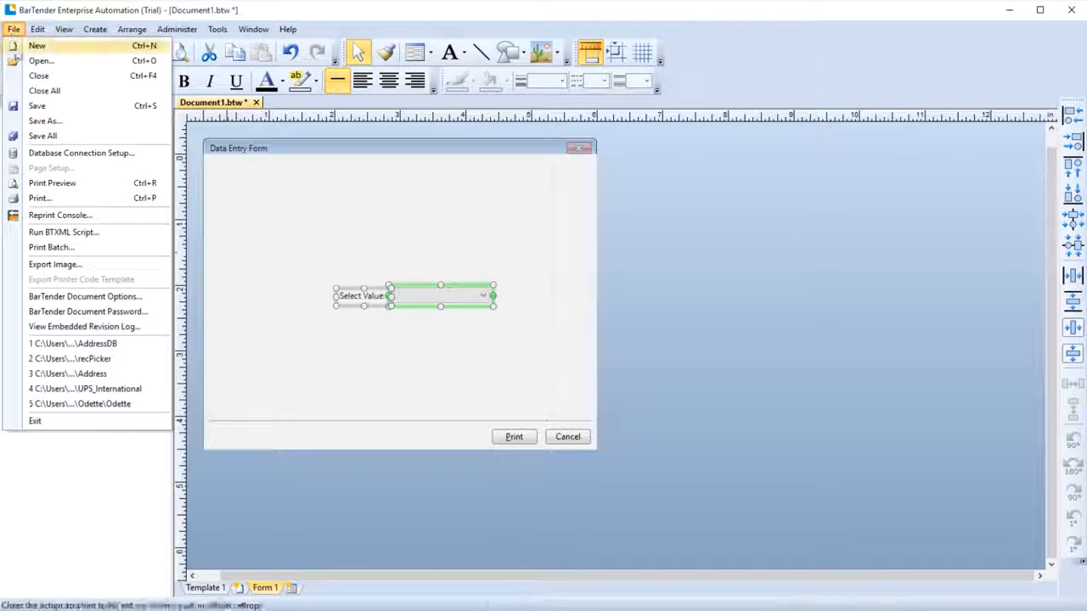
{"action": "left_click", "coordinate": [34, 182]}
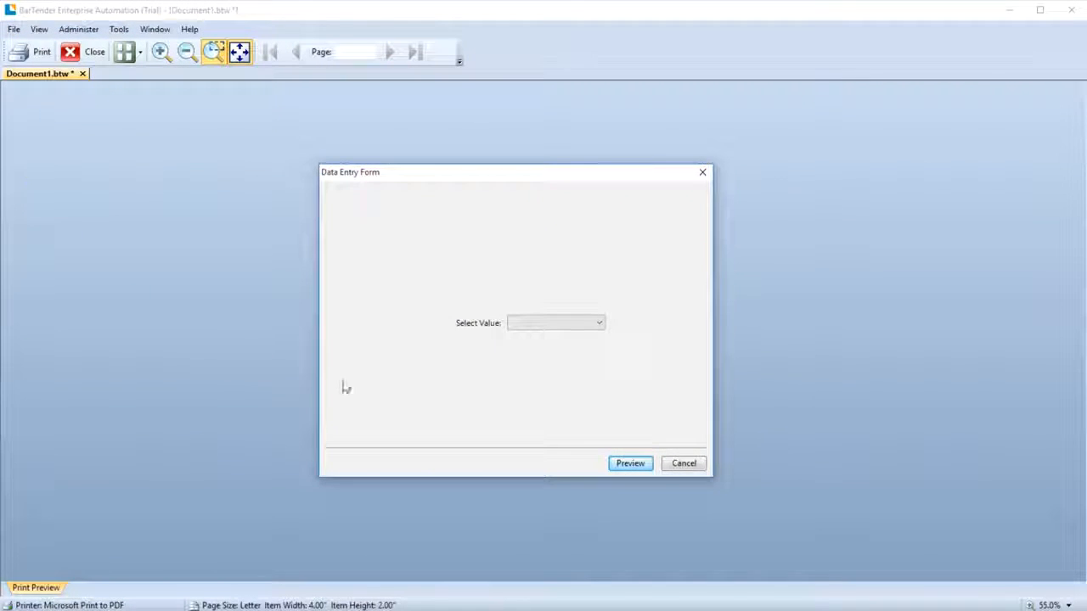
{"action": "left_click", "coordinate": [601, 327]}
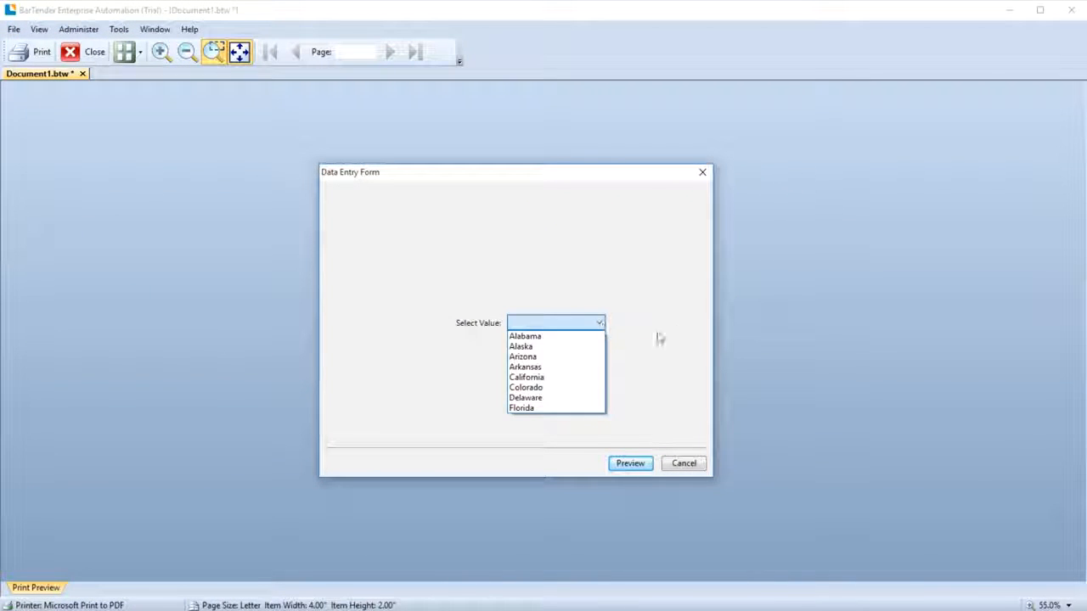
{"action": "left_click", "coordinate": [641, 343]}
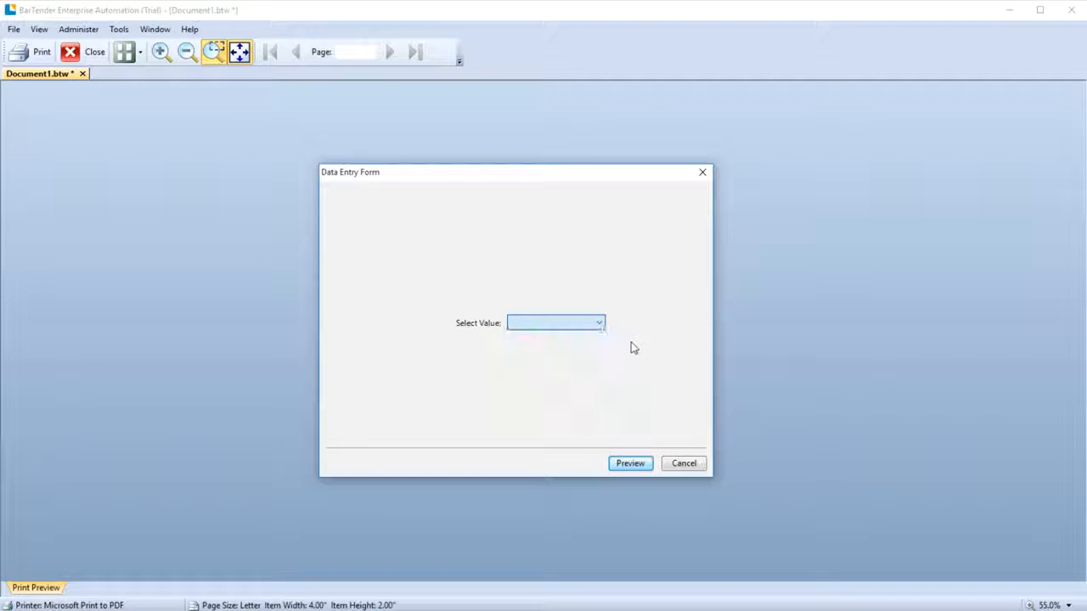
{"action": "left_click", "coordinate": [684, 463]}
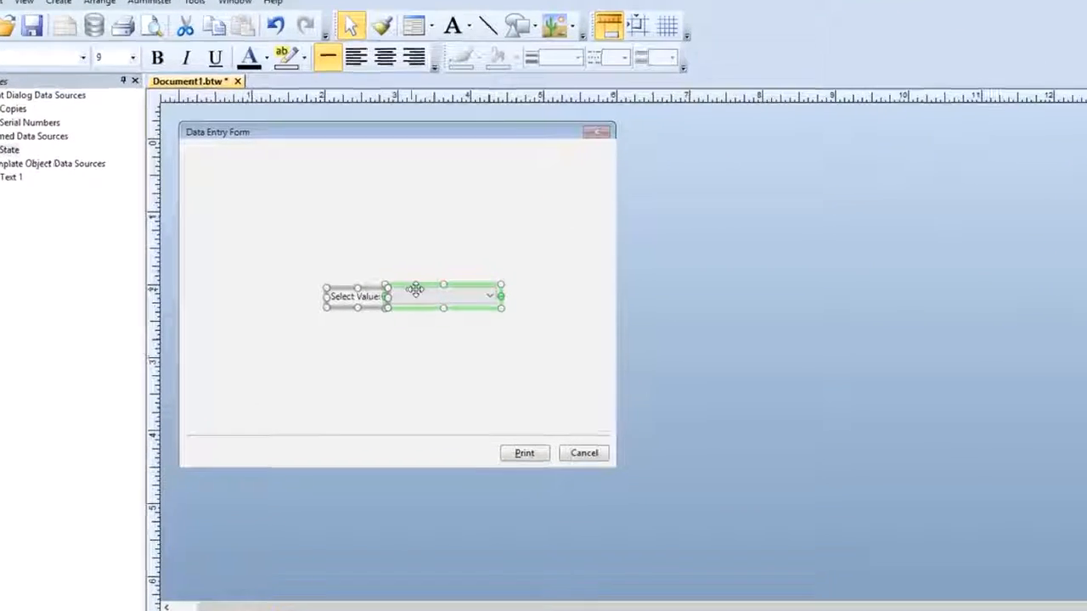
Step: In the dropdown list's item properties, change the source from Embedded Data to Database
{"action": "right_click", "coordinate": [419, 295]}
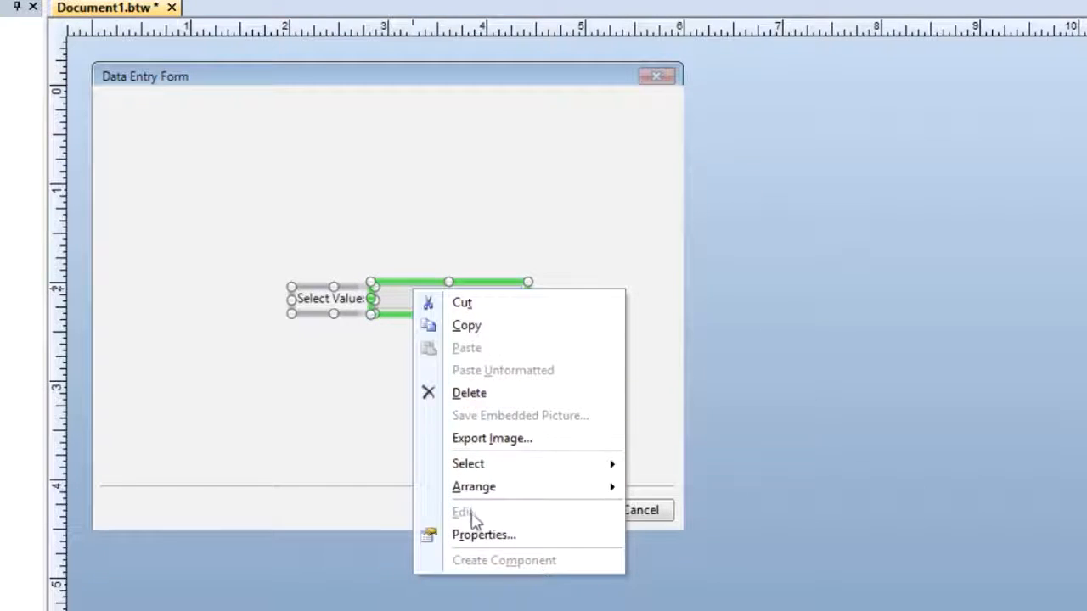
{"action": "left_click", "coordinate": [481, 530]}
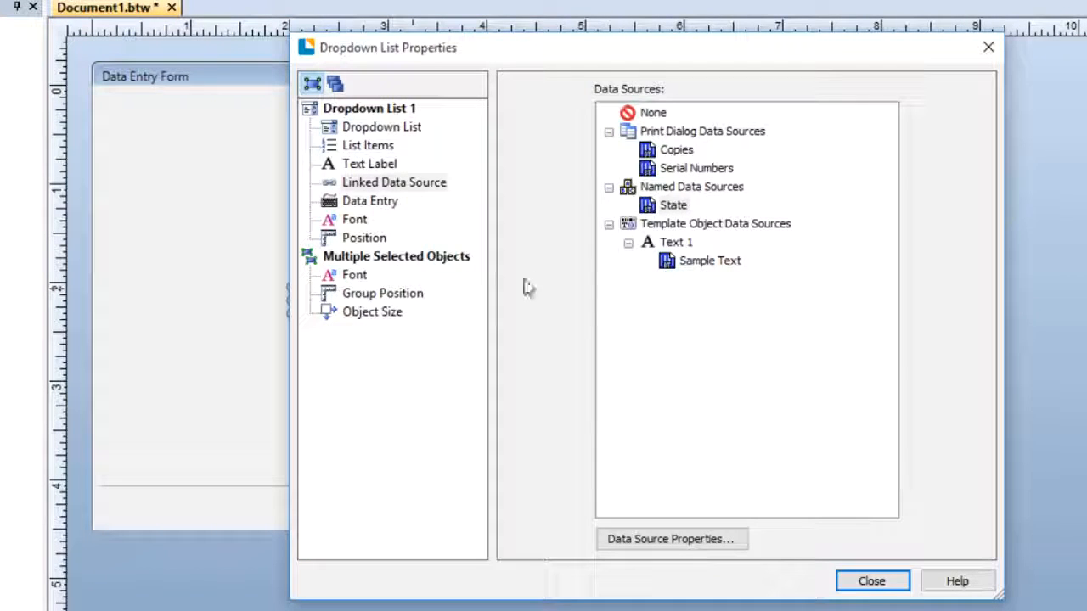
{"action": "left_click", "coordinate": [373, 148]}
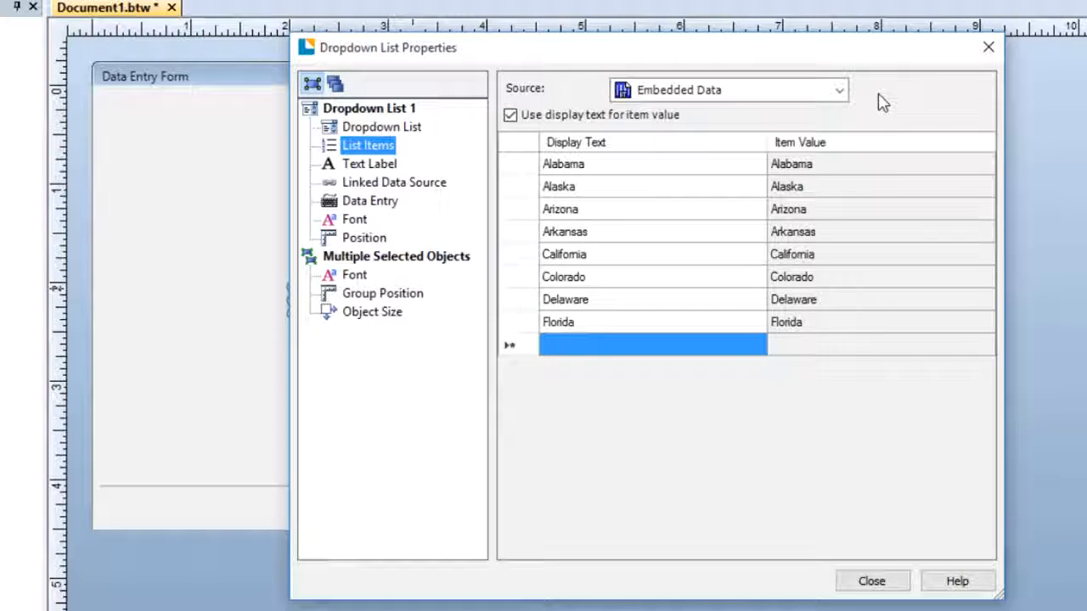
{"action": "left_click", "coordinate": [837, 91]}
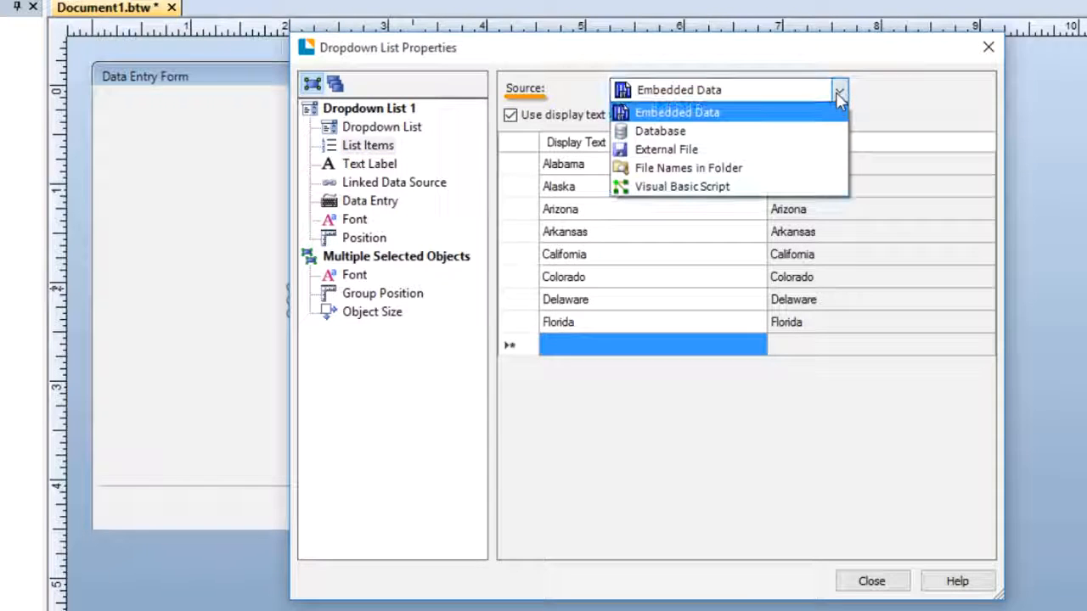
{"action": "left_click", "coordinate": [830, 134]}
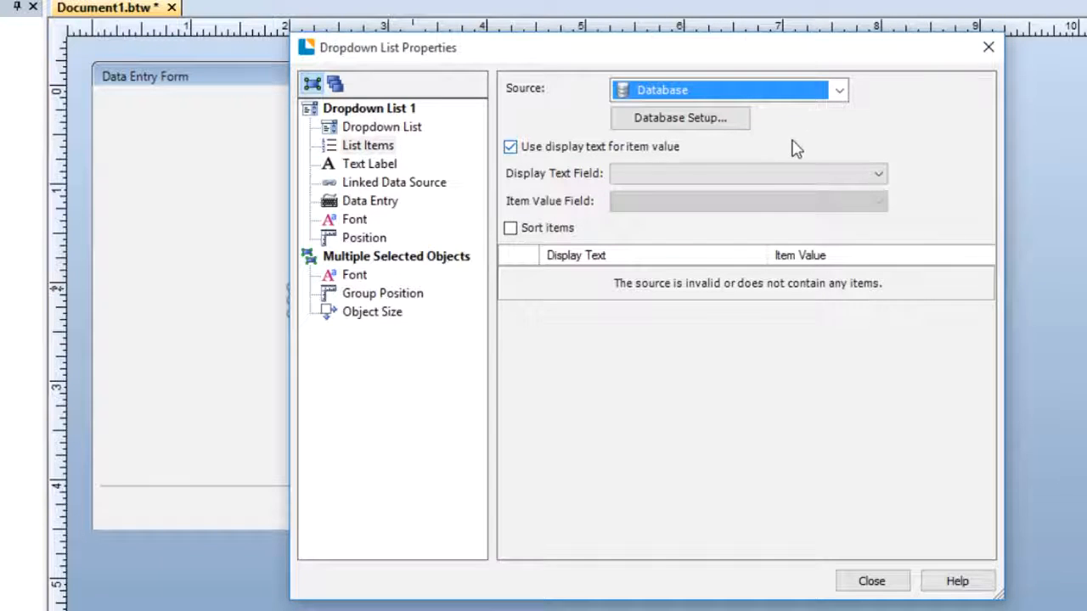
Step: Set up a Microsoft Excel database connection for the list items using the US Markets file in the Demo Items folder
{"action": "left_click", "coordinate": [690, 128]}
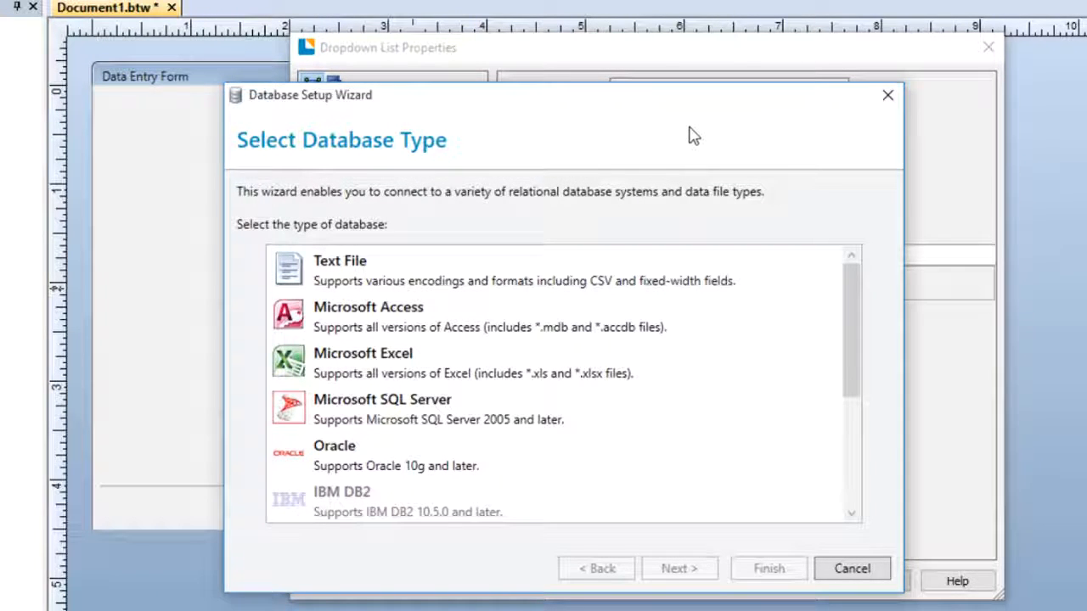
{"action": "left_click", "coordinate": [518, 374]}
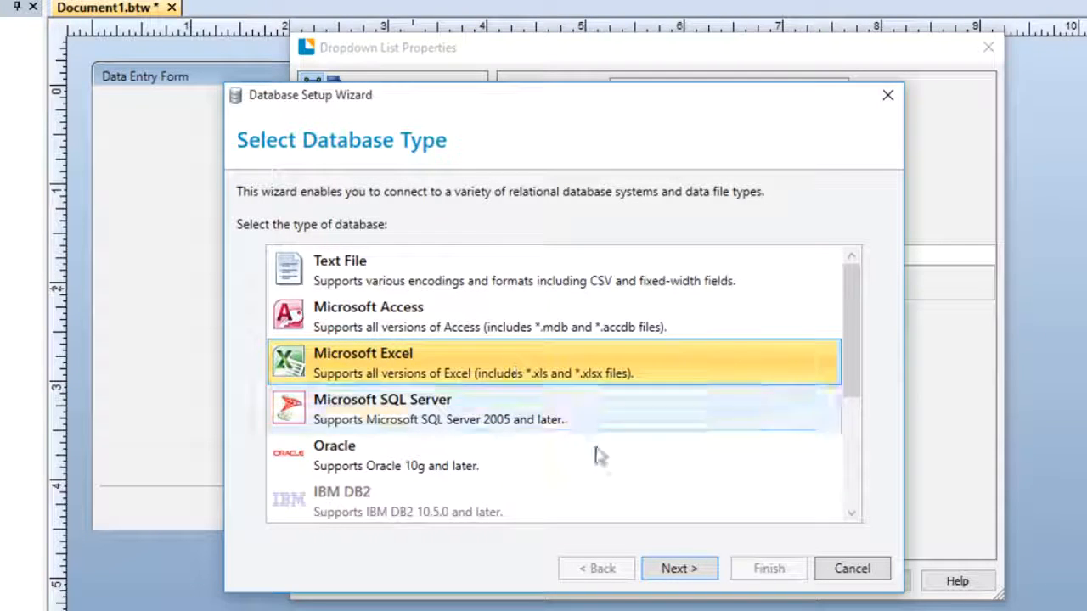
{"action": "left_click", "coordinate": [668, 568]}
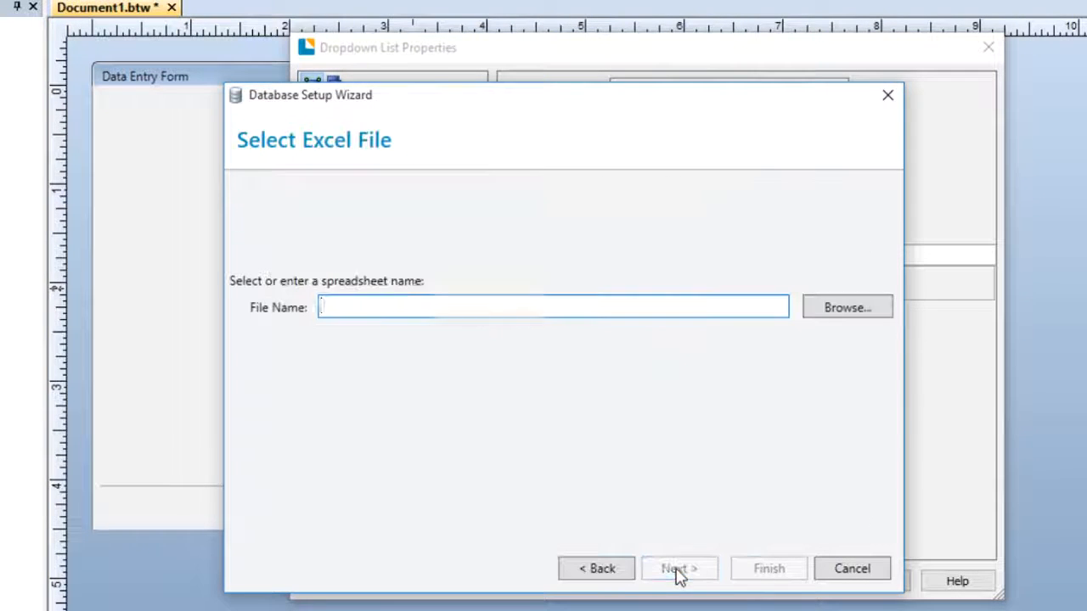
{"action": "left_click", "coordinate": [860, 311]}
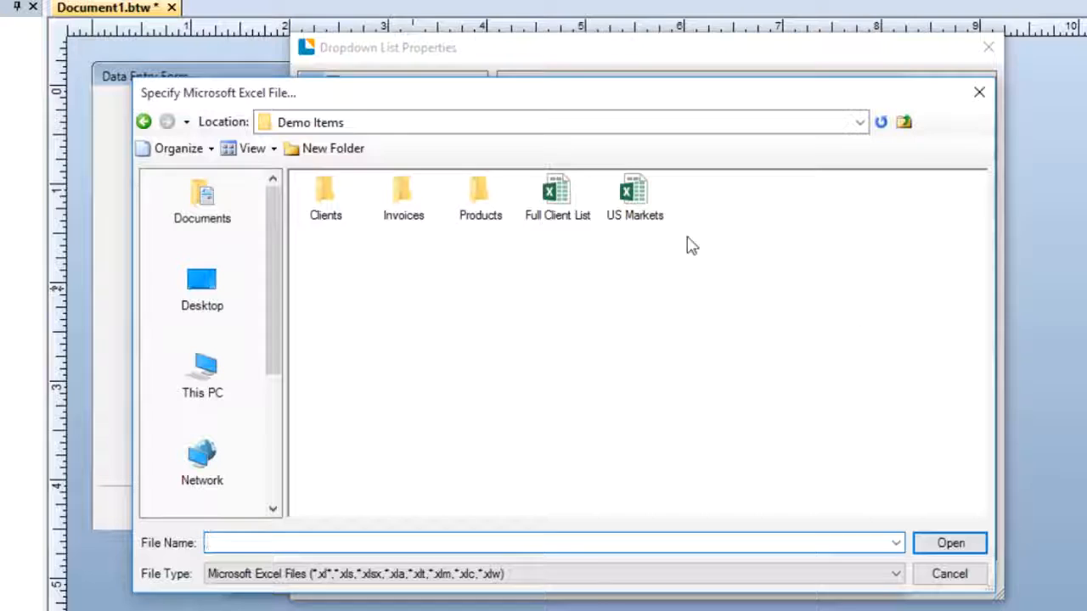
{"action": "left_click", "coordinate": [635, 197]}
{"action": "left_click", "coordinate": [943, 542]}
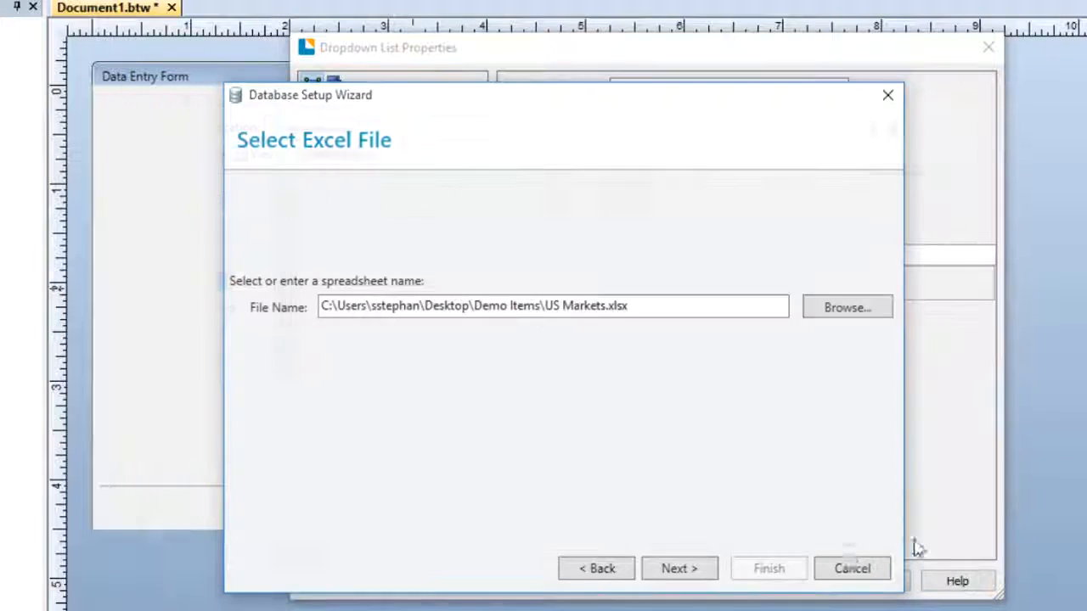
{"action": "left_click", "coordinate": [679, 568]}
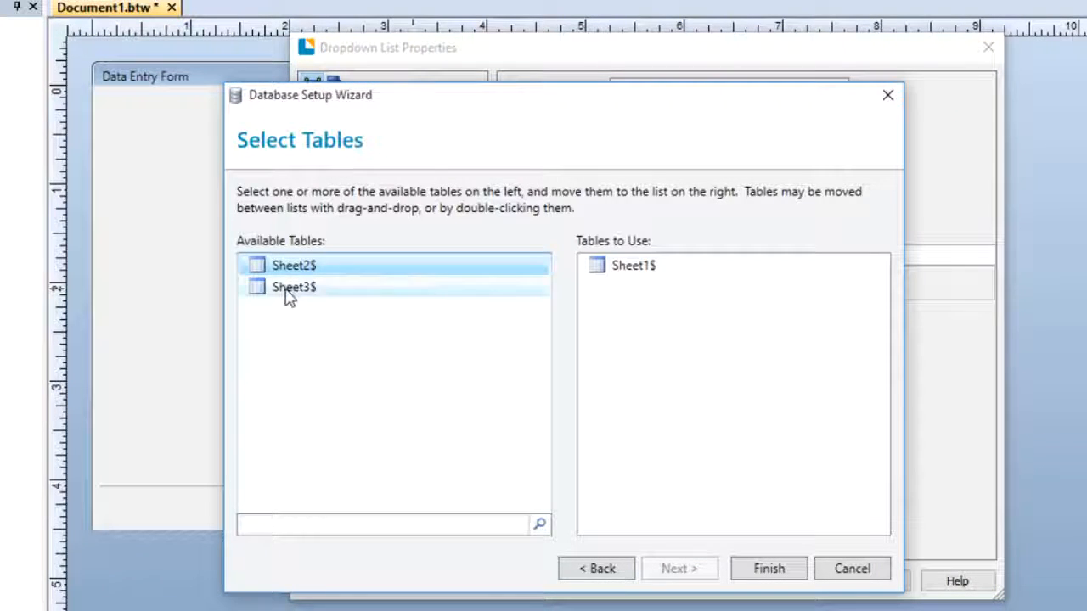
Step: Use table Sheet3$ instead of Sheet1$ for the connection, check its data in the Record Browser, and accept the database setup
{"action": "left_click_drag", "start_coordinate": [287, 290], "coordinate": [748, 373]}
{"action": "left_click_drag", "start_coordinate": [626, 270], "coordinate": [355, 318]}
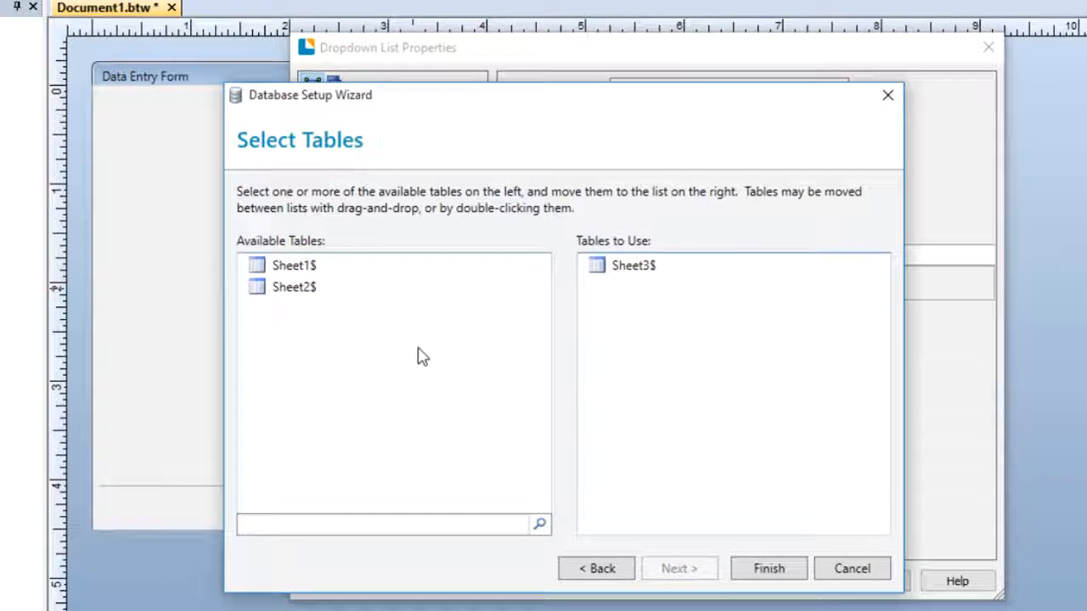
{"action": "left_click", "coordinate": [790, 581]}
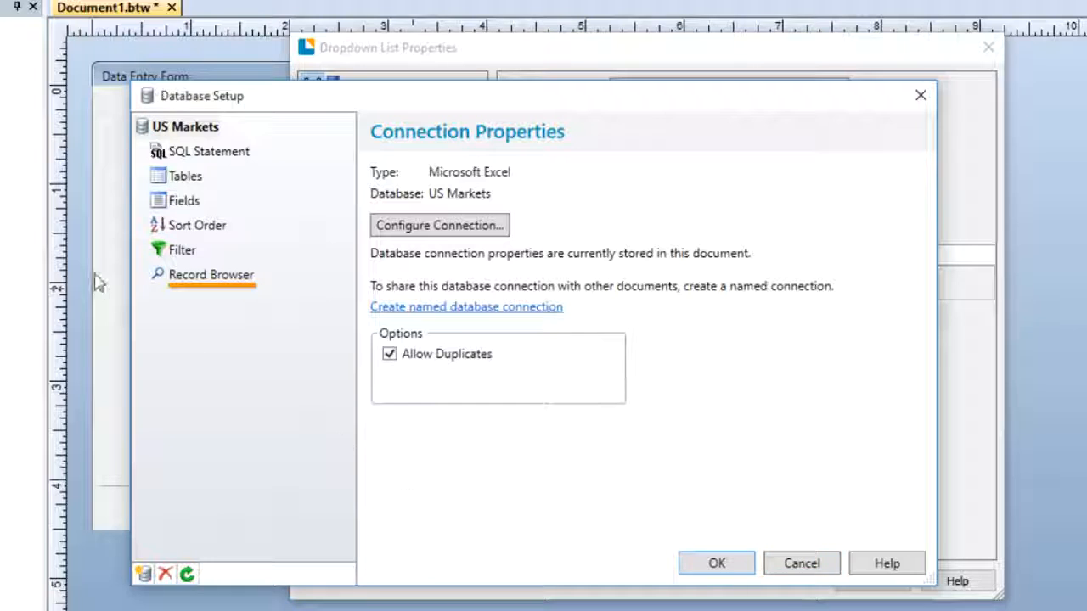
{"action": "left_click", "coordinate": [179, 282]}
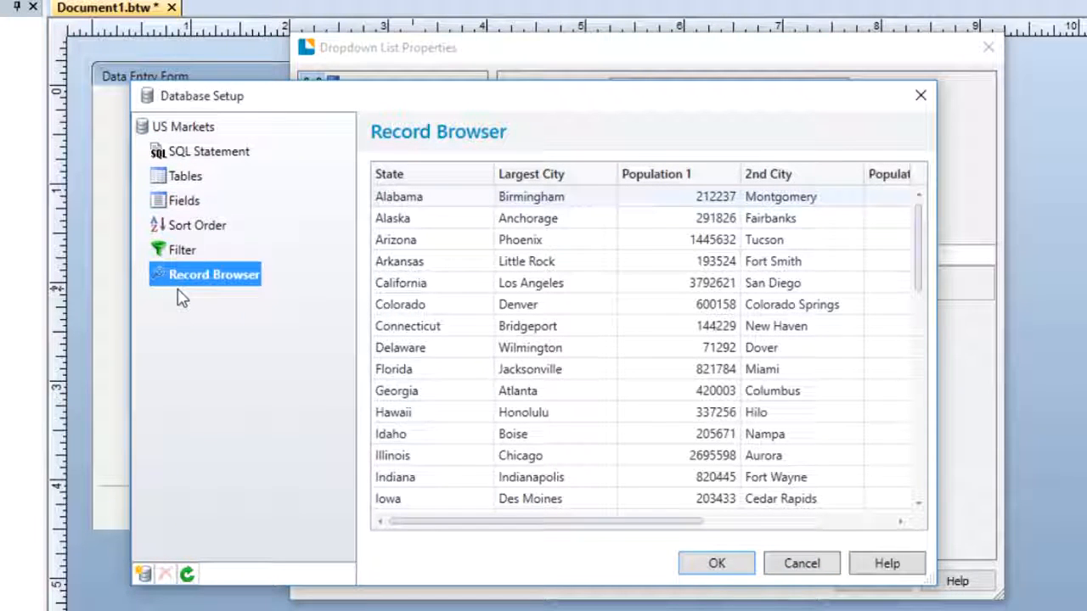
{"action": "left_click", "coordinate": [715, 569]}
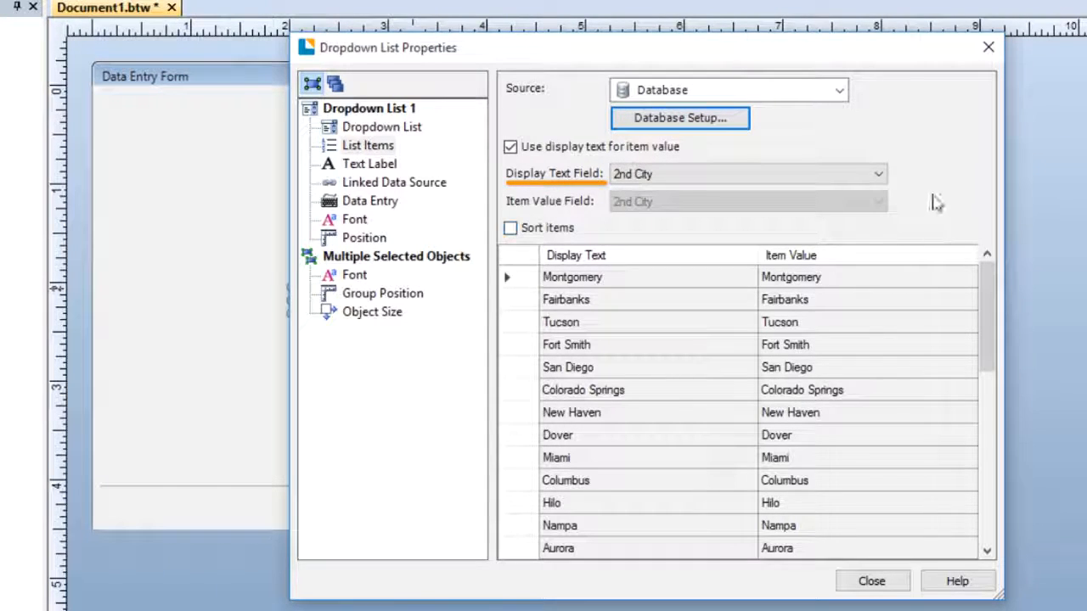
Step: Set the Display Text Field of the dropdown's list items to State and close the properties
{"action": "left_click", "coordinate": [876, 174]}
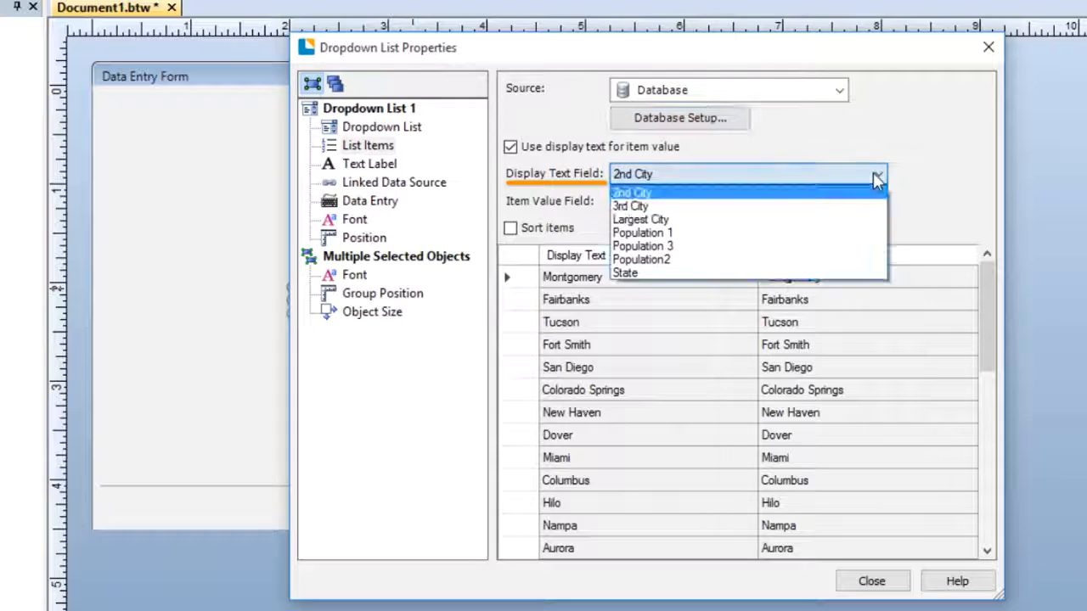
{"action": "left_click", "coordinate": [839, 274]}
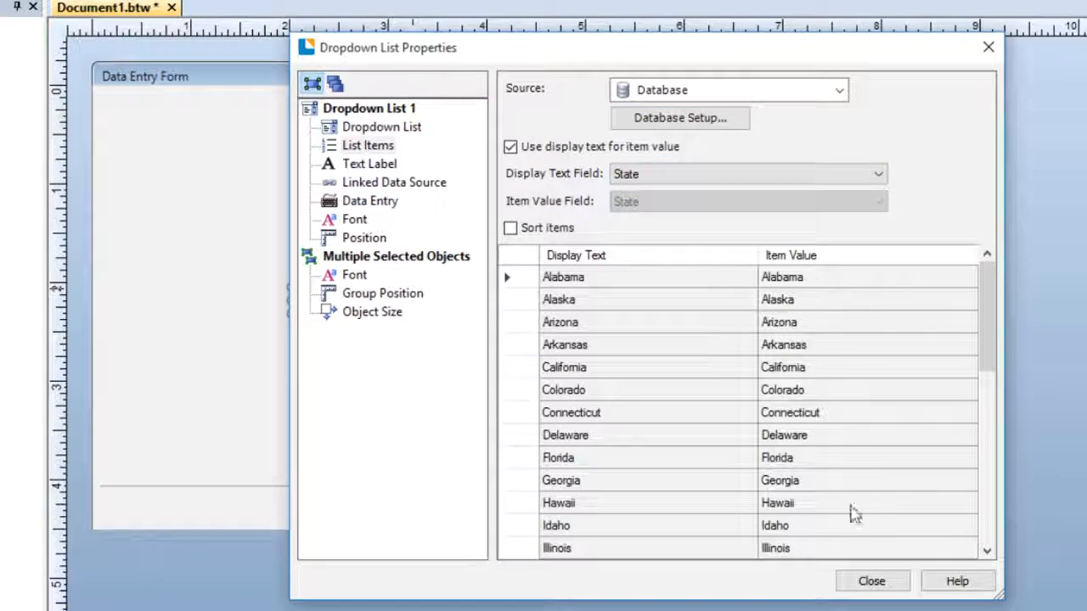
{"action": "left_click", "coordinate": [870, 583]}
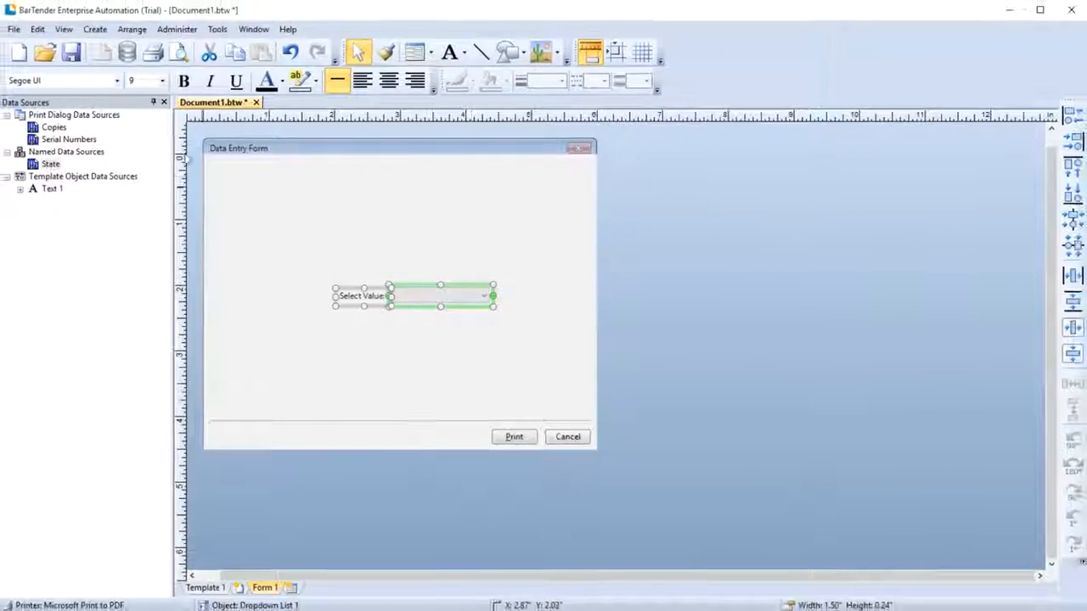
Step: Preview the form again, look through the dropdown's database-driven state choices, and cancel back to the form design
{"action": "left_click", "coordinate": [13, 29]}
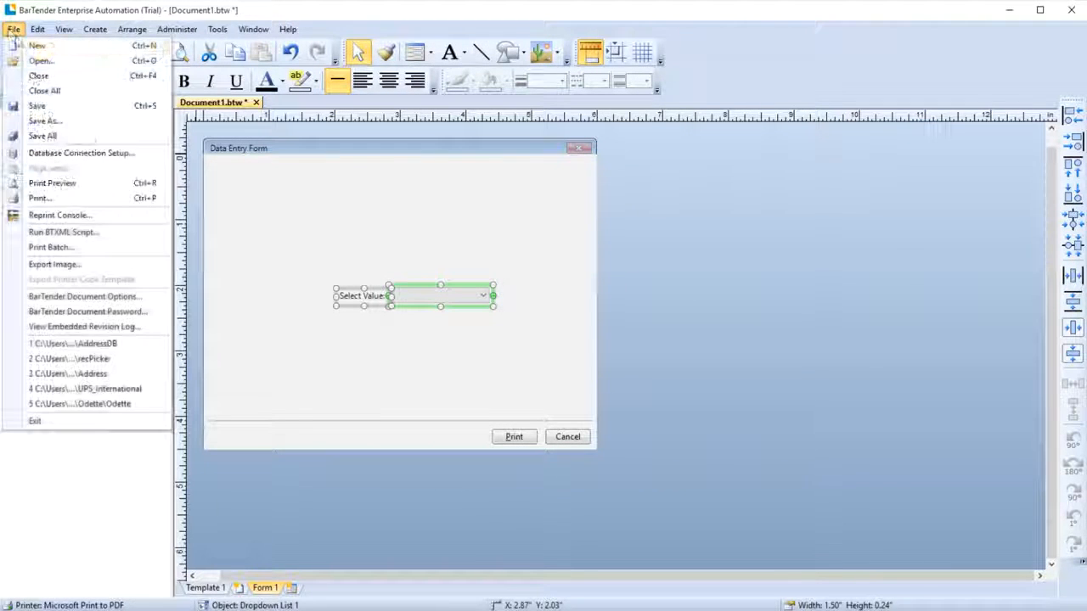
{"action": "left_click", "coordinate": [52, 183]}
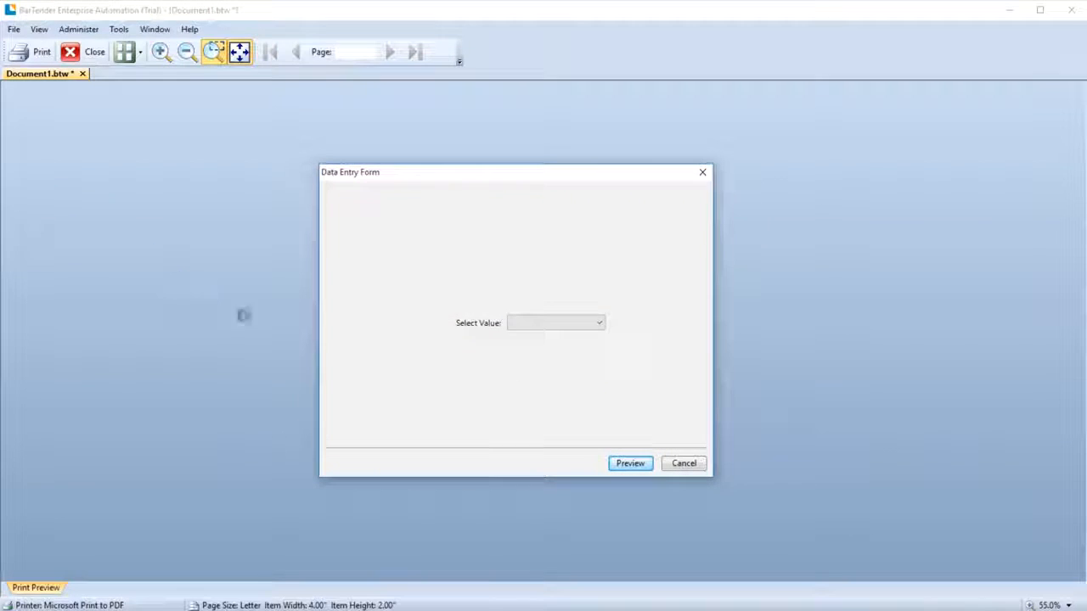
{"action": "left_click", "coordinate": [599, 323]}
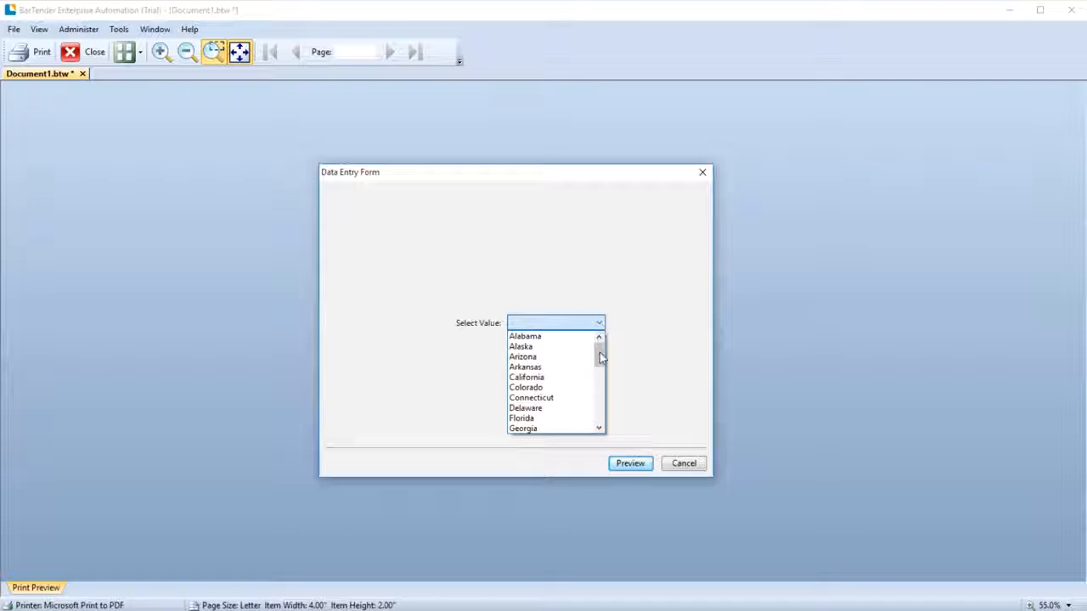
{"action": "left_click_drag", "start_coordinate": [599, 353], "coordinate": [600, 385]}
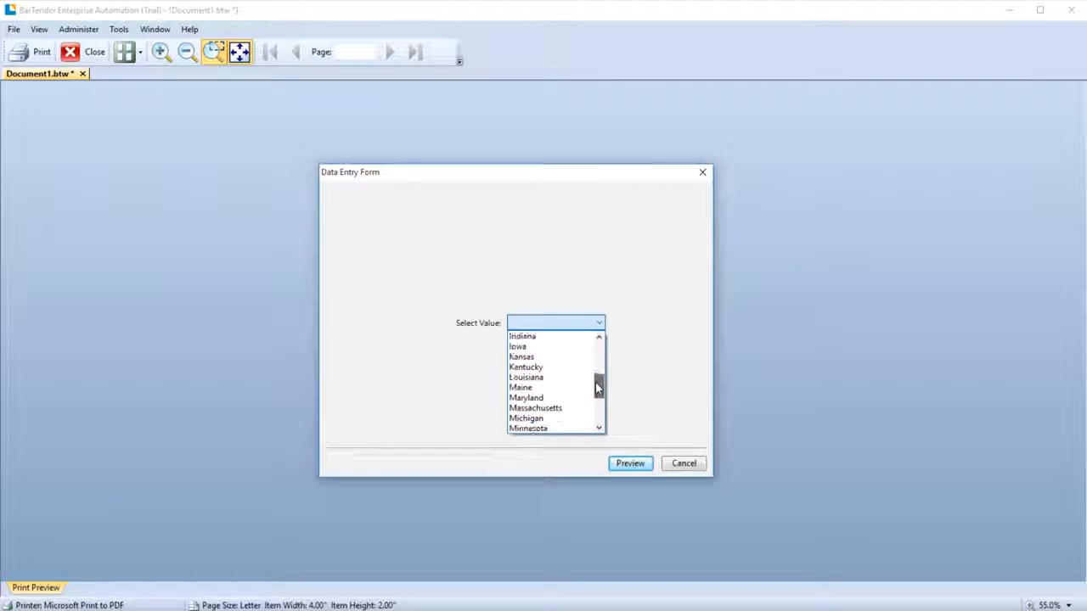
{"action": "left_click", "coordinate": [638, 399]}
{"action": "left_click", "coordinate": [684, 463]}
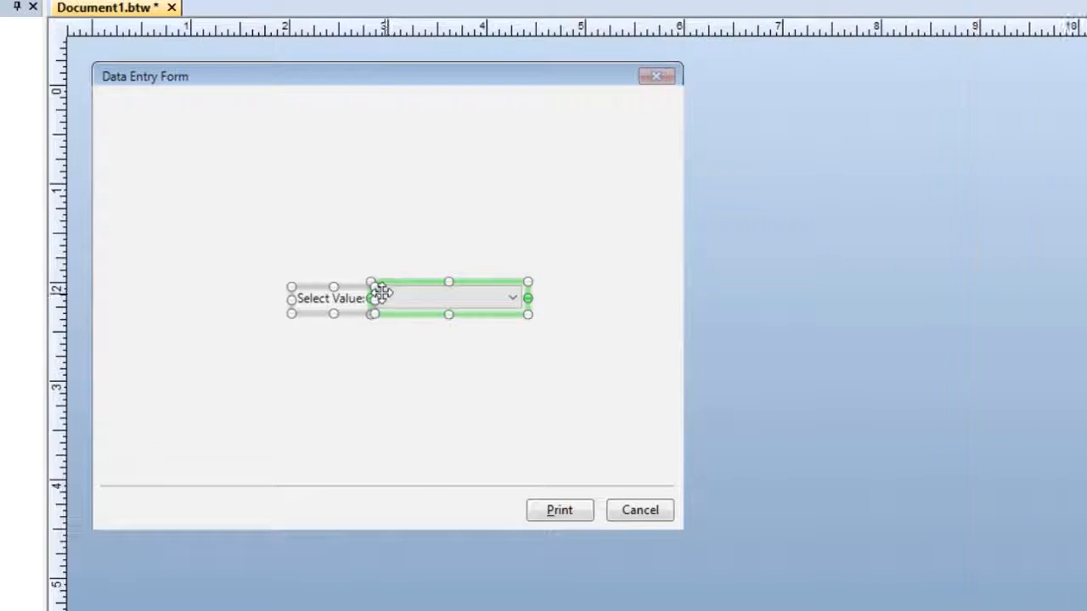
Step: Change the source of the dropdown's list items to External File and load the States_By text file from the Demo Items folder
{"action": "right_click", "coordinate": [381, 295]}
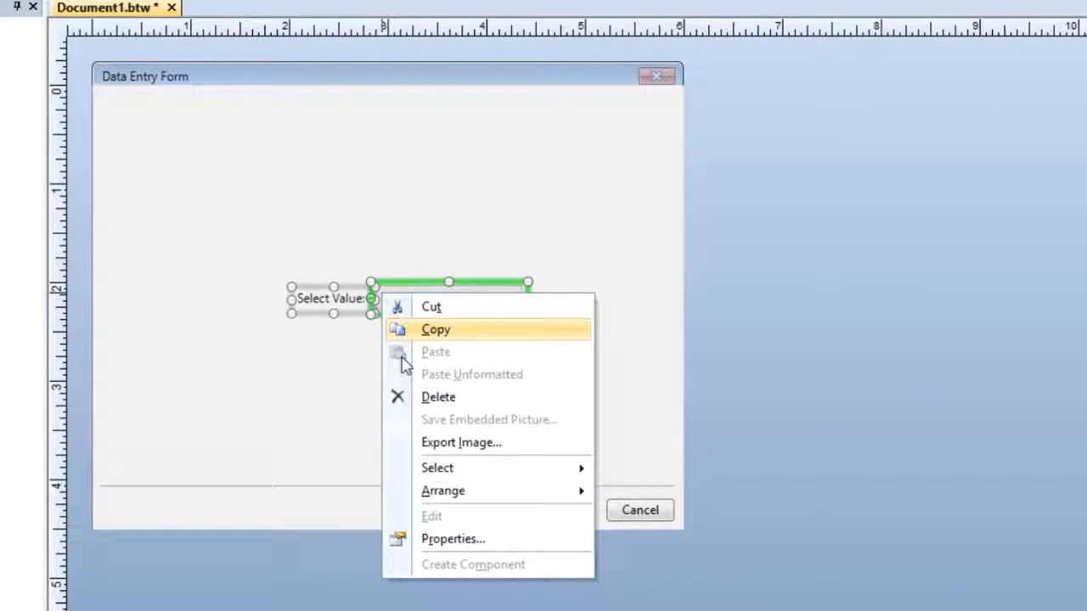
{"action": "left_click", "coordinate": [465, 542]}
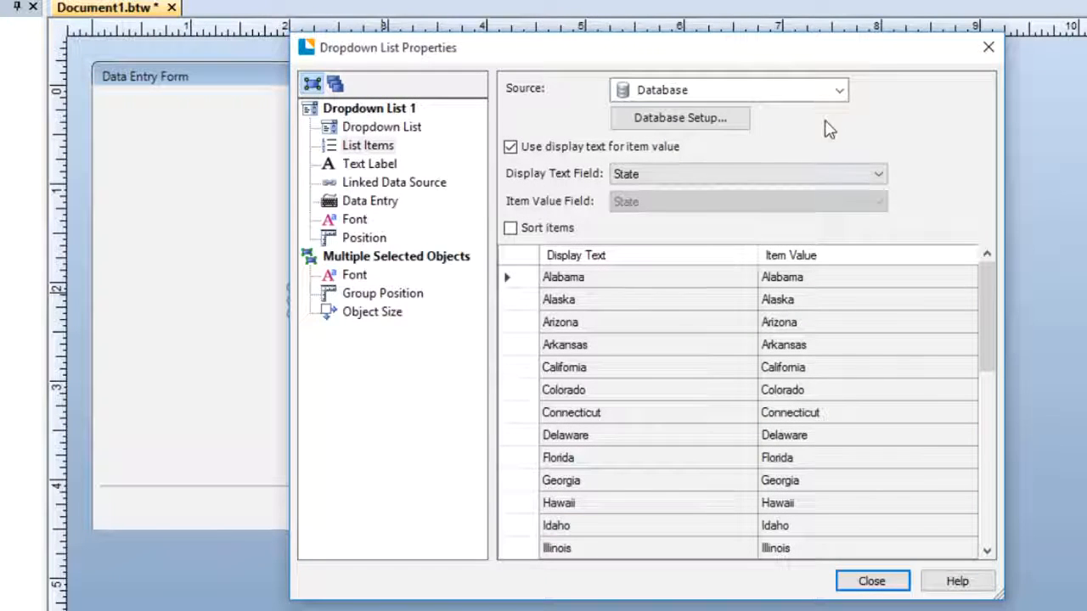
{"action": "left_click", "coordinate": [839, 91]}
{"action": "left_click", "coordinate": [817, 150]}
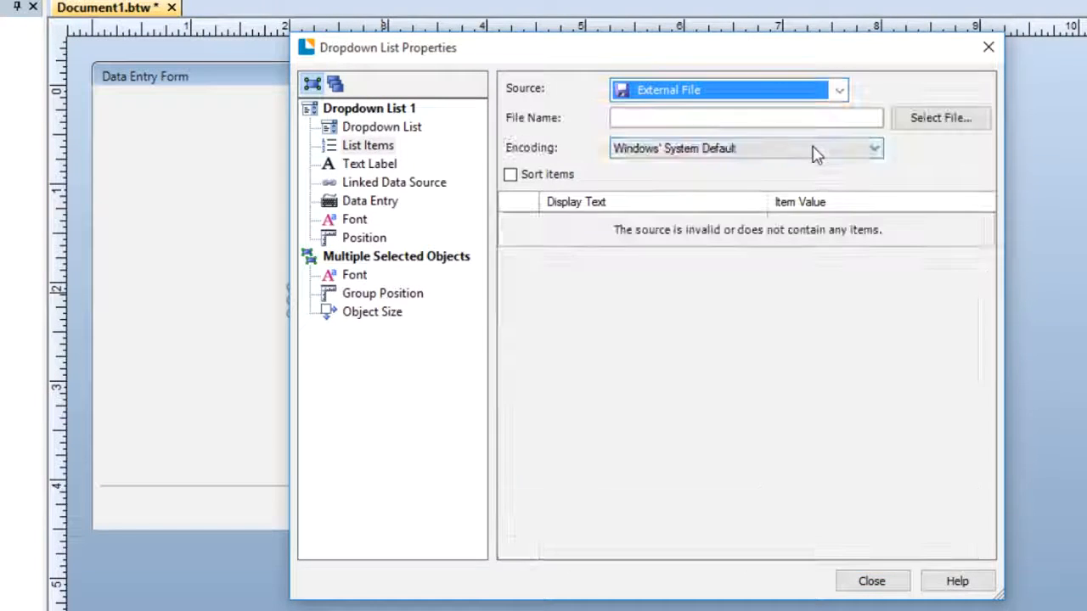
{"action": "left_click", "coordinate": [940, 119]}
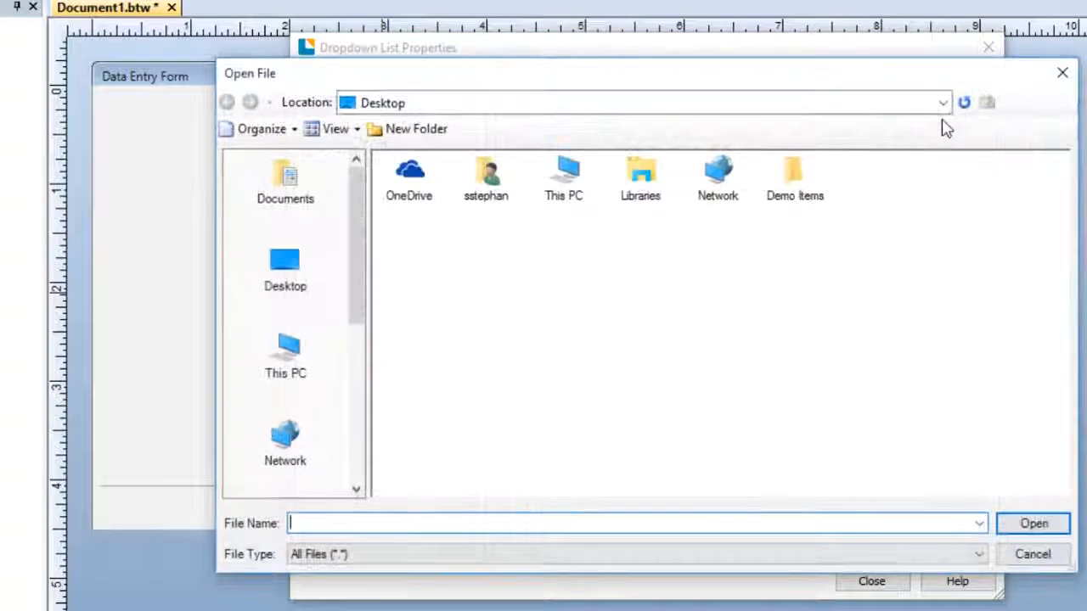
{"action": "double_click", "coordinate": [798, 180]}
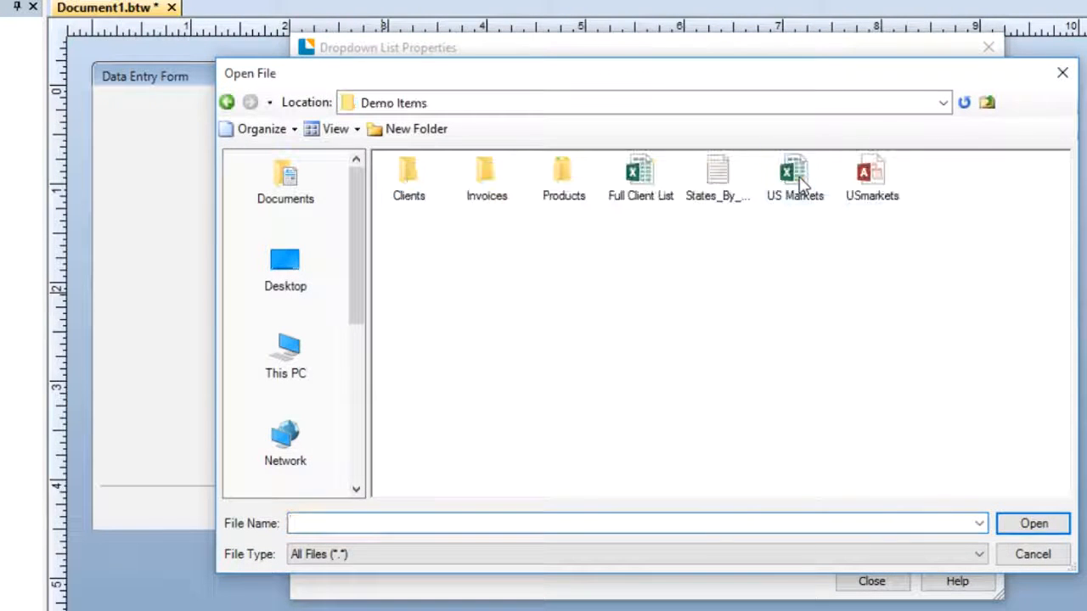
{"action": "left_click", "coordinate": [717, 183]}
{"action": "left_click", "coordinate": [1015, 527]}
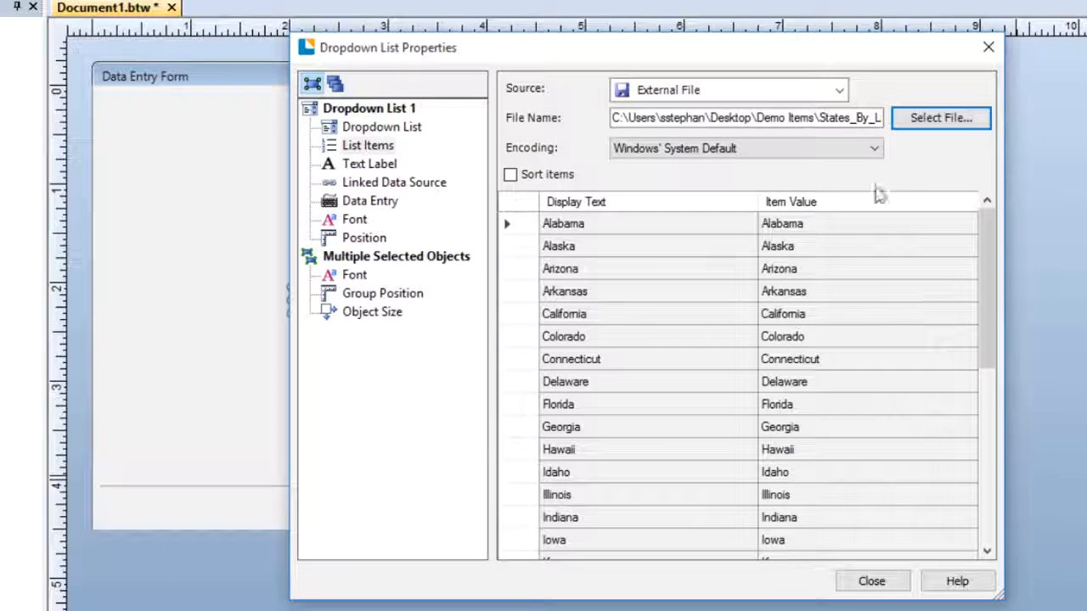
Step: Change the source of the dropdown's list items to File Names in Folder and choose the Demo Items folder on the Desktop
{"action": "left_click", "coordinate": [839, 90]}
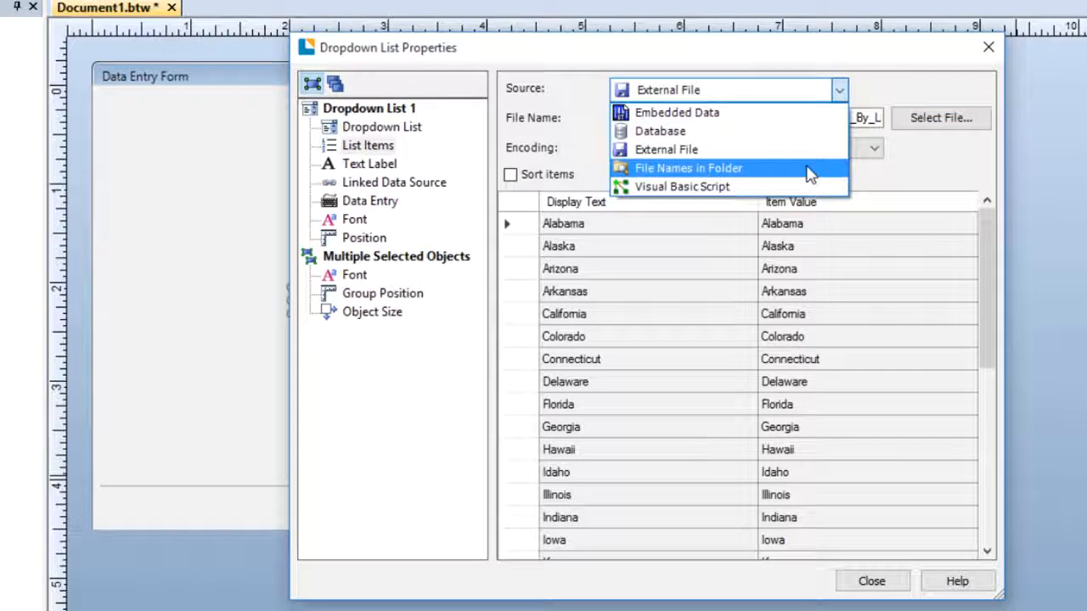
{"action": "left_click", "coordinate": [806, 169]}
{"action": "left_click", "coordinate": [944, 119]}
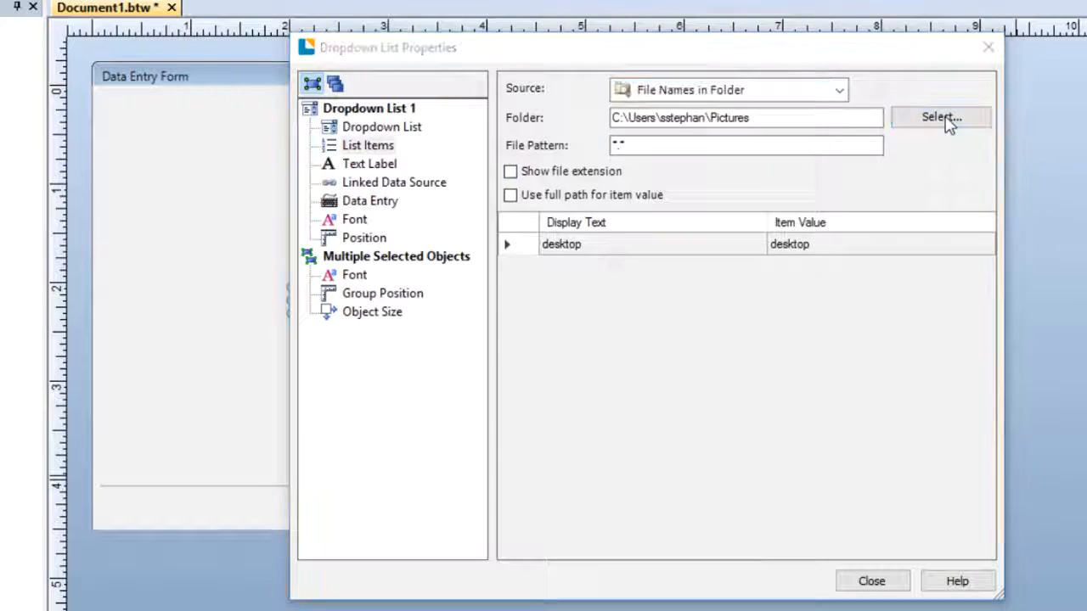
{"action": "left_click", "coordinate": [572, 265]}
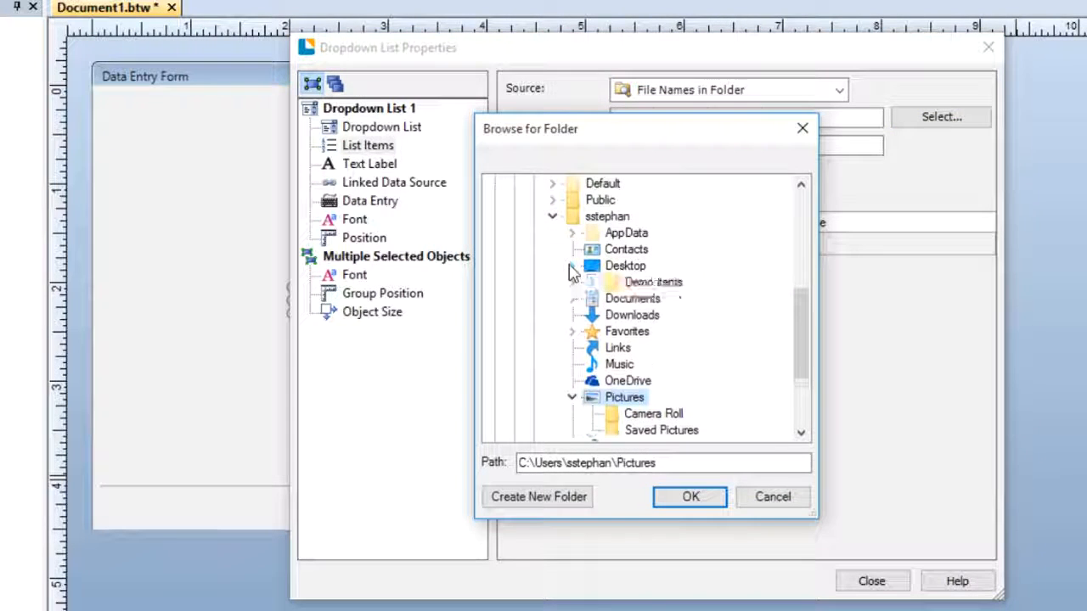
{"action": "left_click", "coordinate": [652, 282]}
{"action": "left_click", "coordinate": [693, 499]}
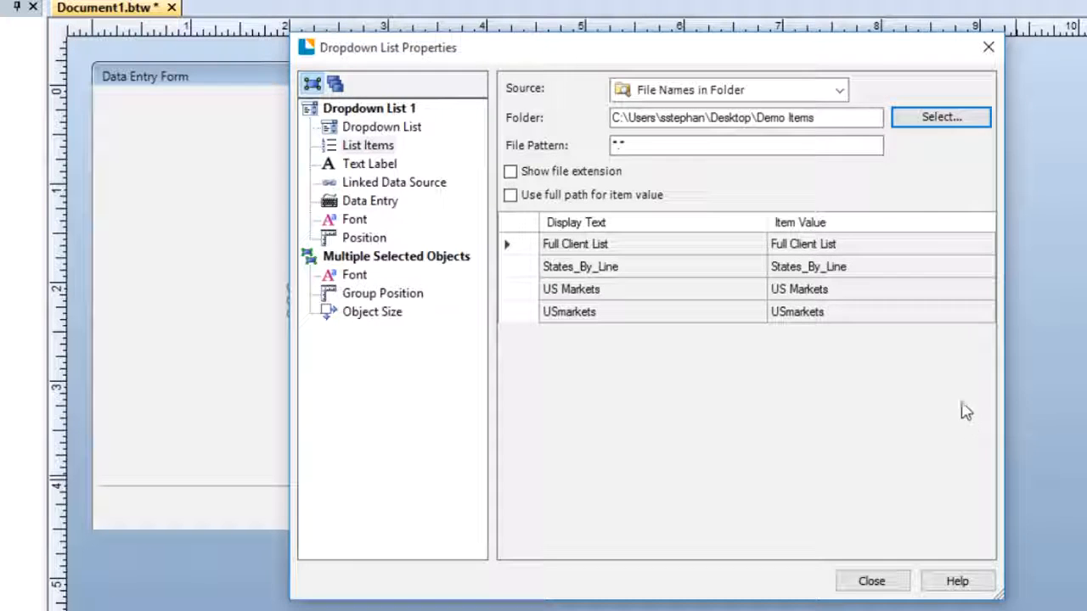
Step: Change the source of the dropdown's list items to Visual Basic Script and open its script for editing
{"action": "left_click", "coordinate": [839, 90]}
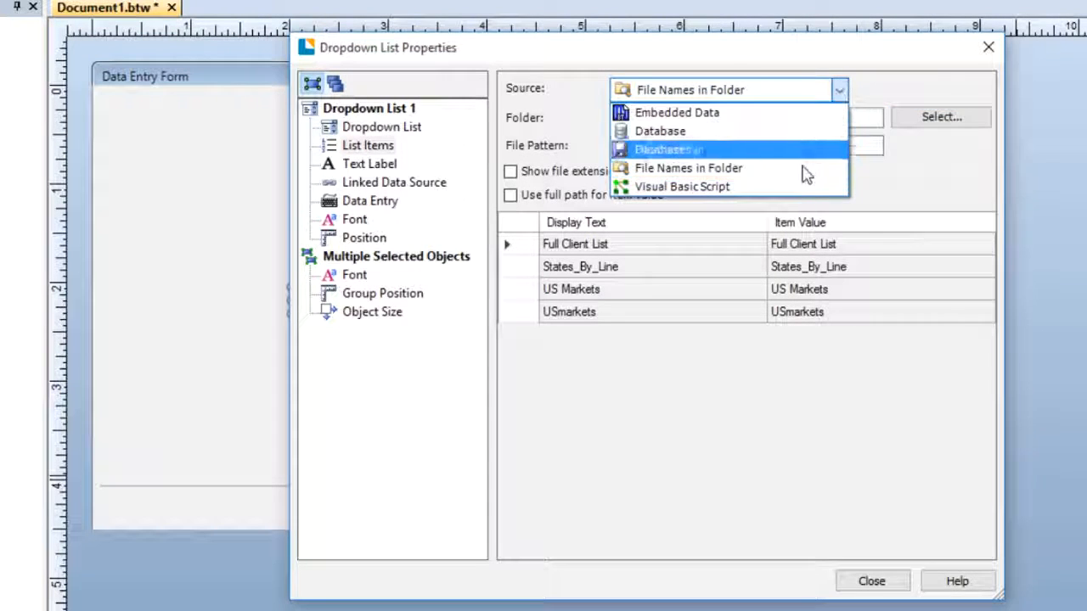
{"action": "left_click", "coordinate": [803, 187]}
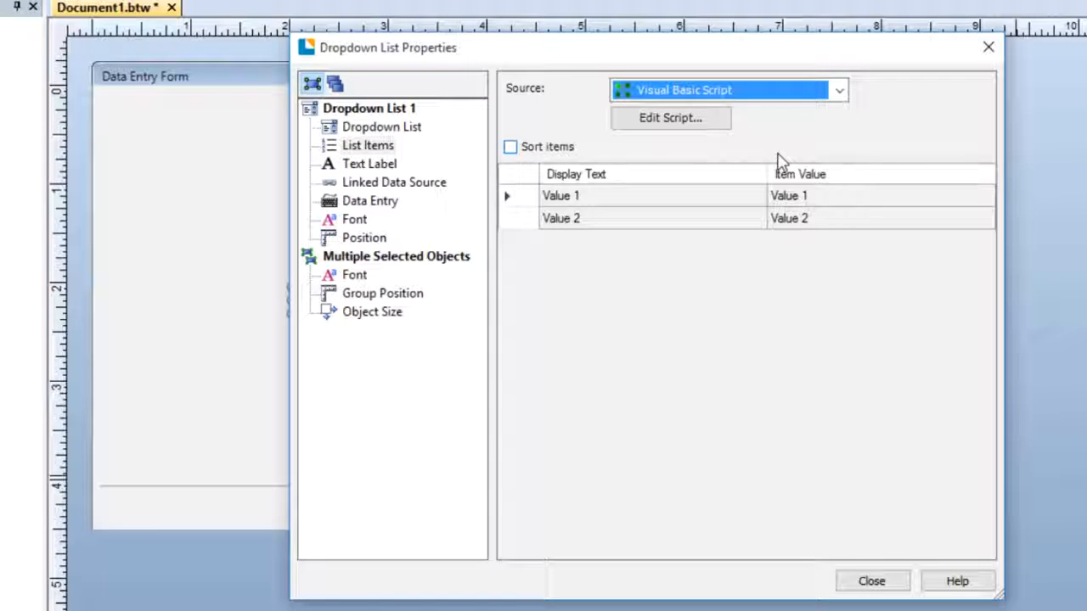
{"action": "left_click", "coordinate": [665, 120]}
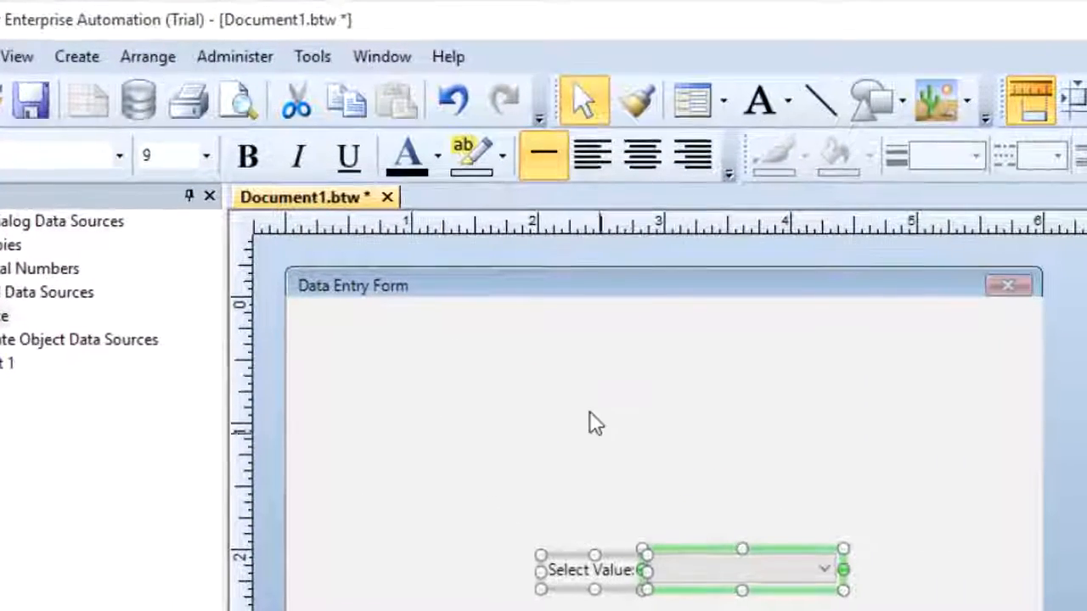
Step: Bring up the list of available help and support resources
{"action": "left_click", "coordinate": [443, 58]}
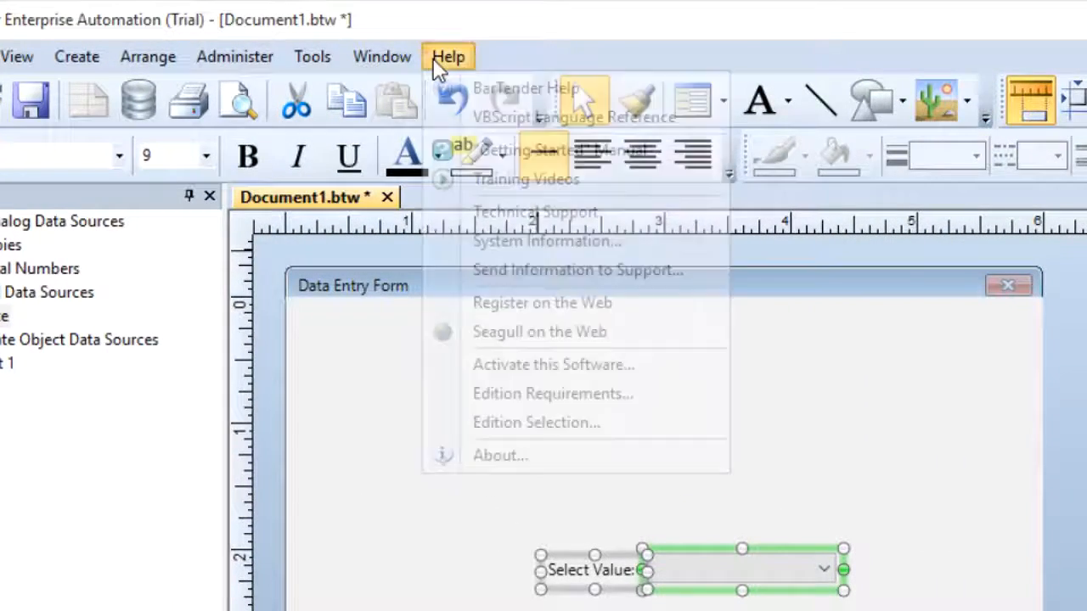